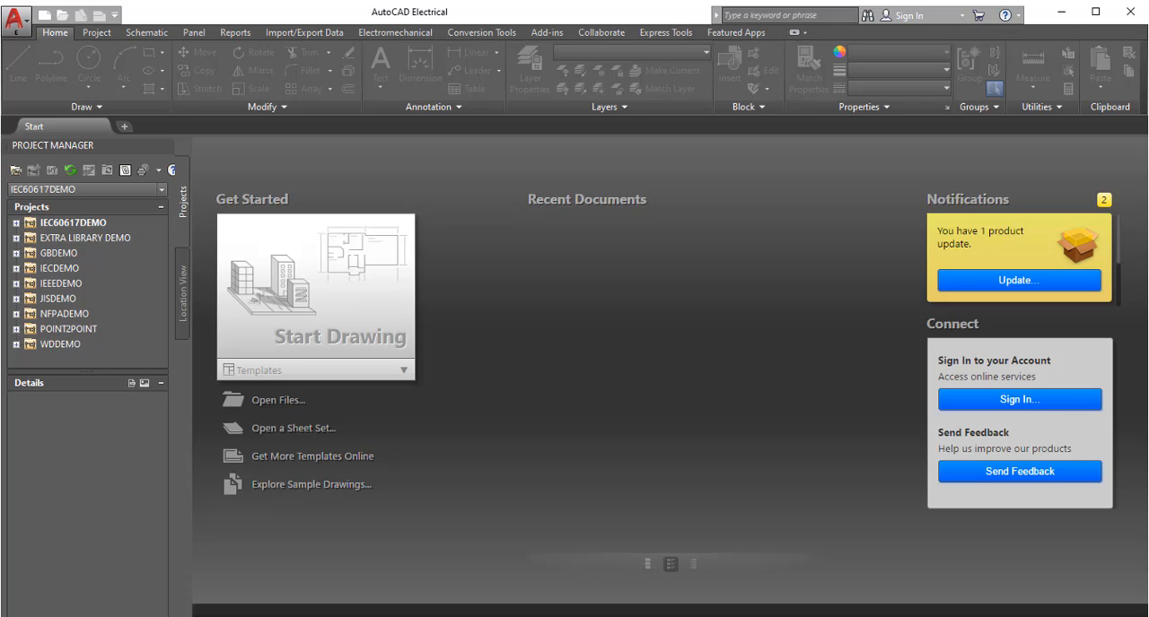
# Switch to File Explorer and check the path of the Proj folder containing Proyecto02, returning to AutoCAD Electrical when done
pyautogui.hotkey('alt', 'Tab')
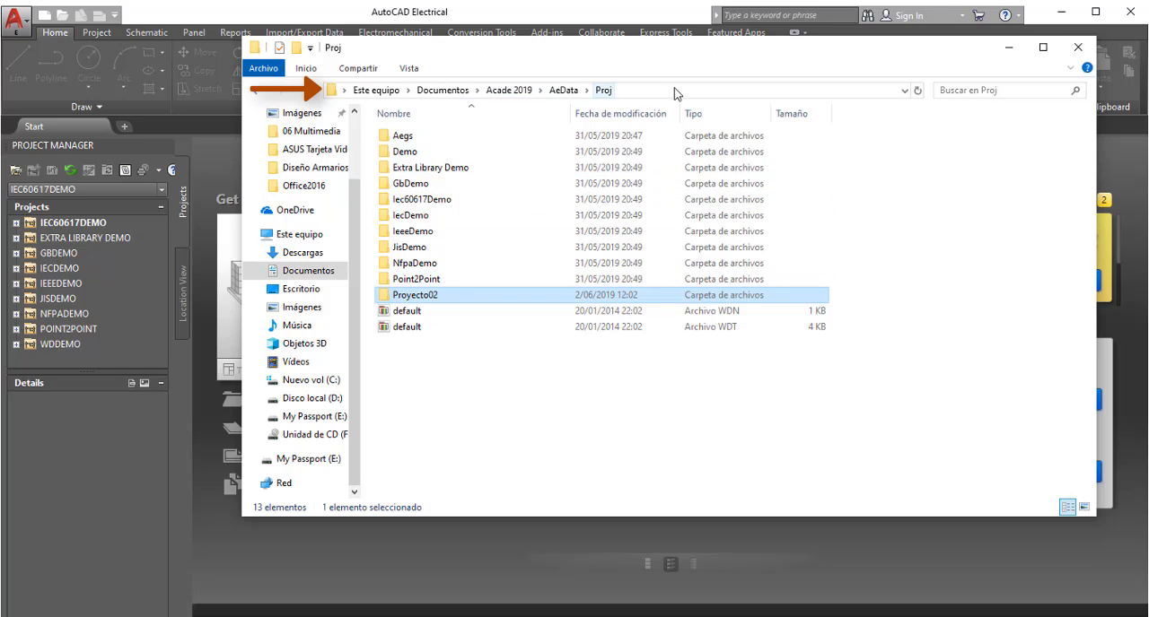
pyautogui.click(635, 91)
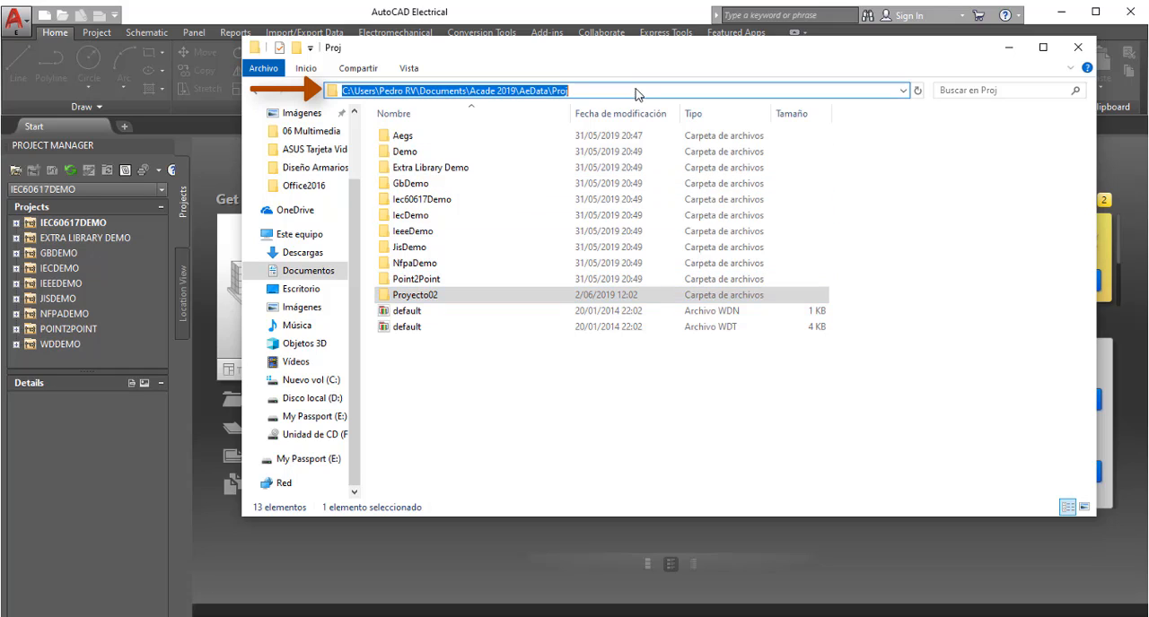
pyautogui.click(512, 396)
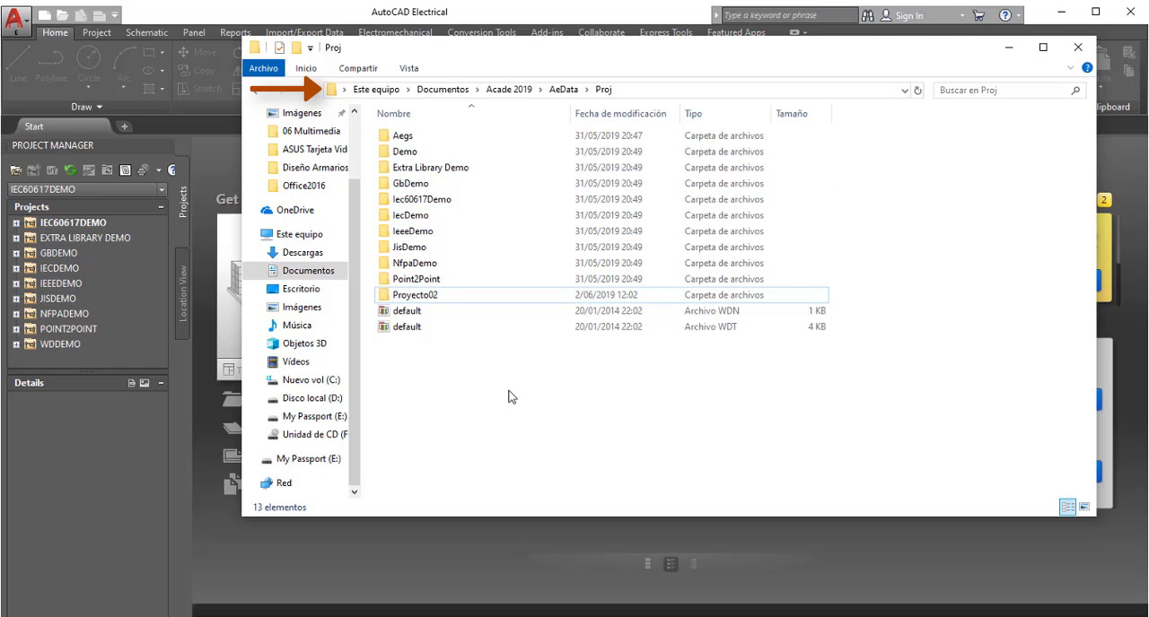
pyautogui.click(1007, 47)
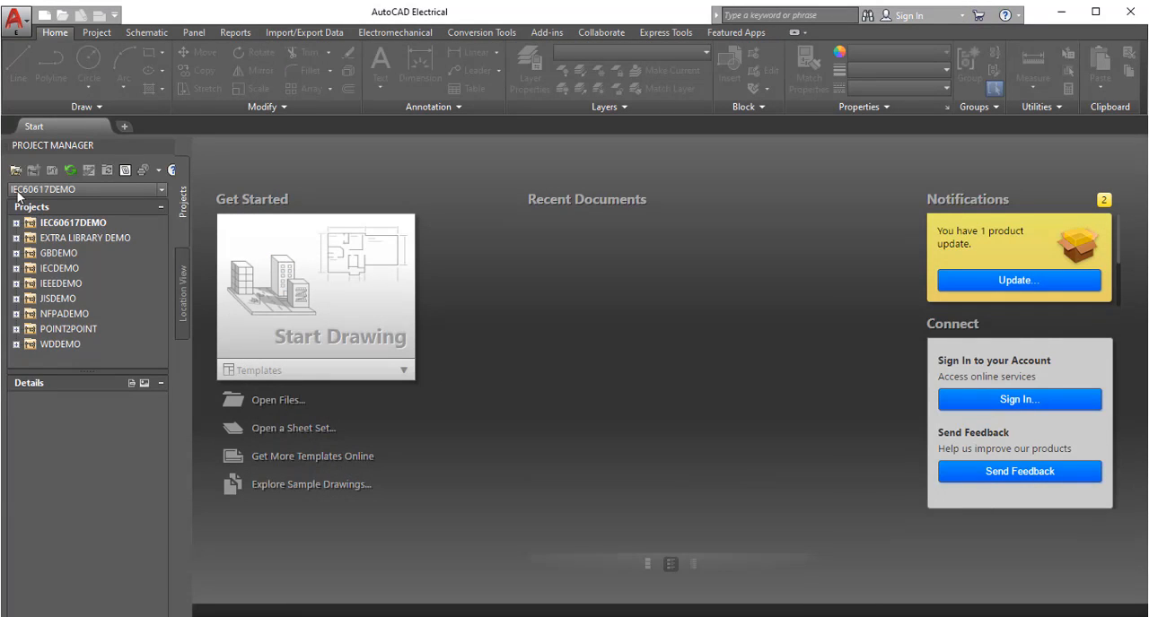
# Open the project file Proyecto02 from the Proyecto02 folder inside Proj in the Project Manager
pyautogui.click(16, 171)
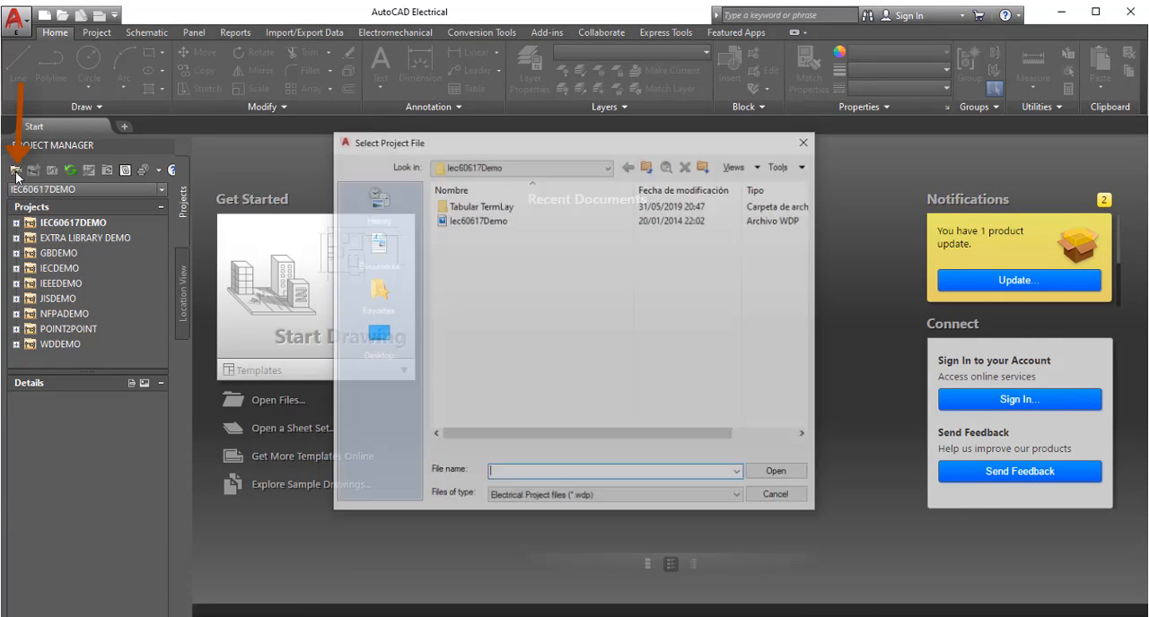
pyautogui.click(648, 169)
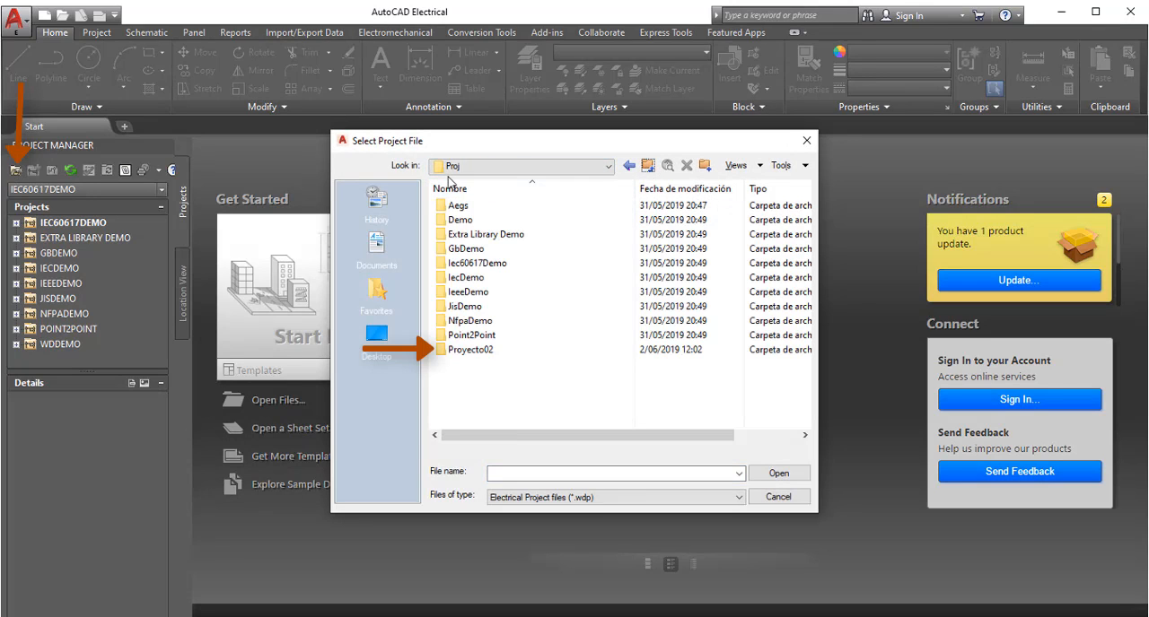
pyautogui.click(474, 350)
pyautogui.doubleClick(472, 349)
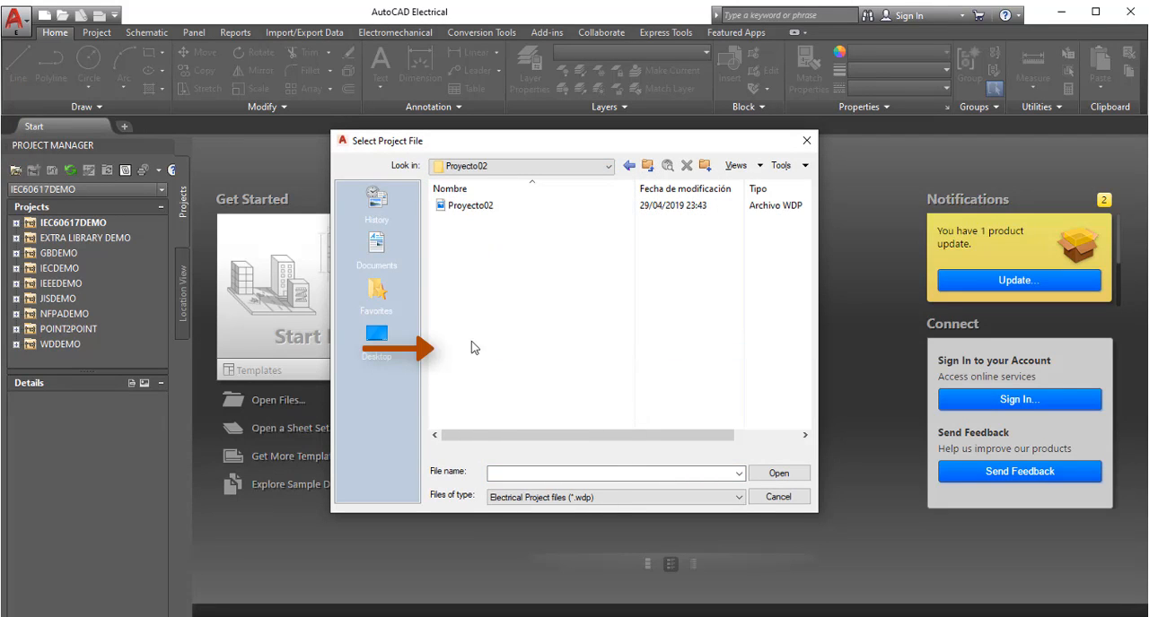
pyautogui.click(476, 207)
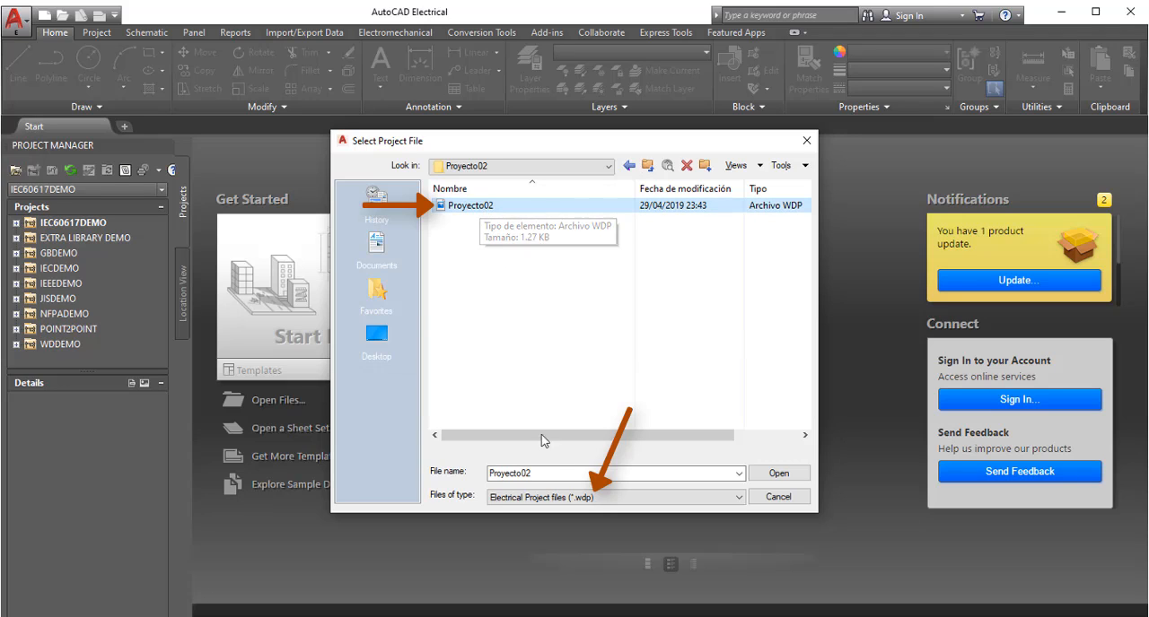
pyautogui.click(779, 474)
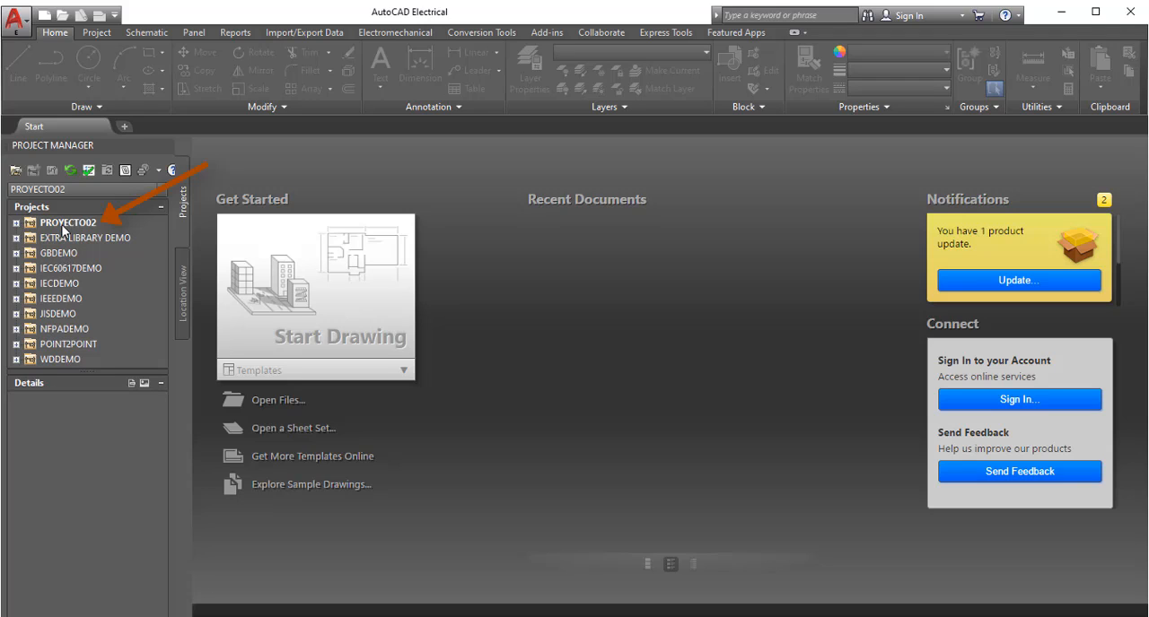
# Open the Esquema01.dwg drawing from PROYECTO02, close the Catalog Browser and fit the whole sheet in view
pyautogui.click(16, 223)
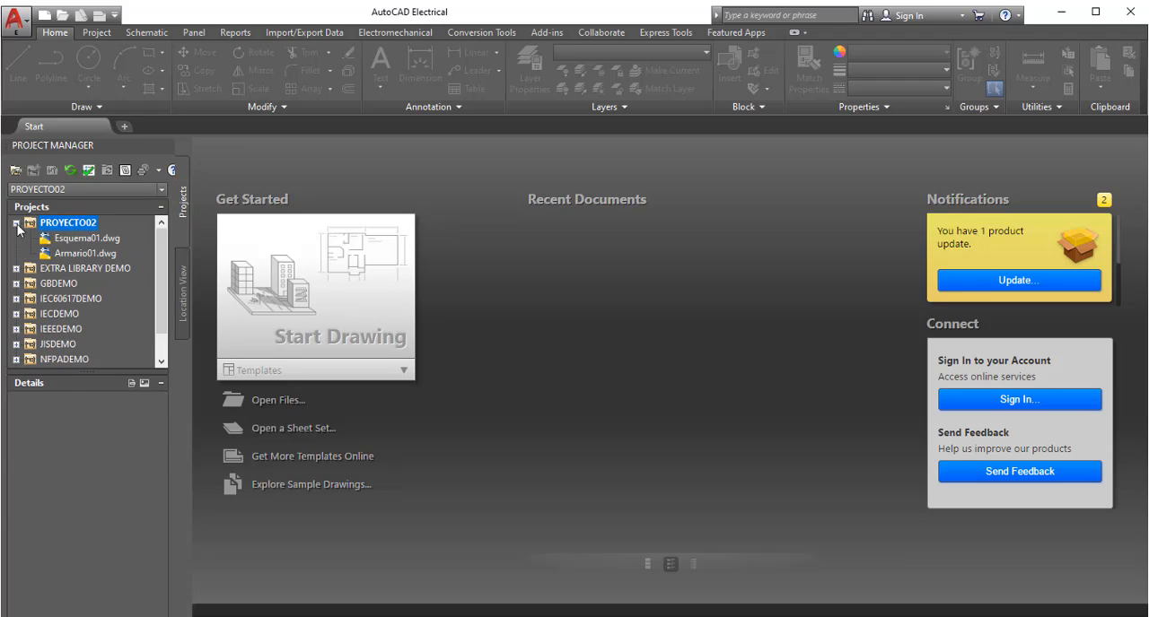
pyautogui.doubleClick(88, 239)
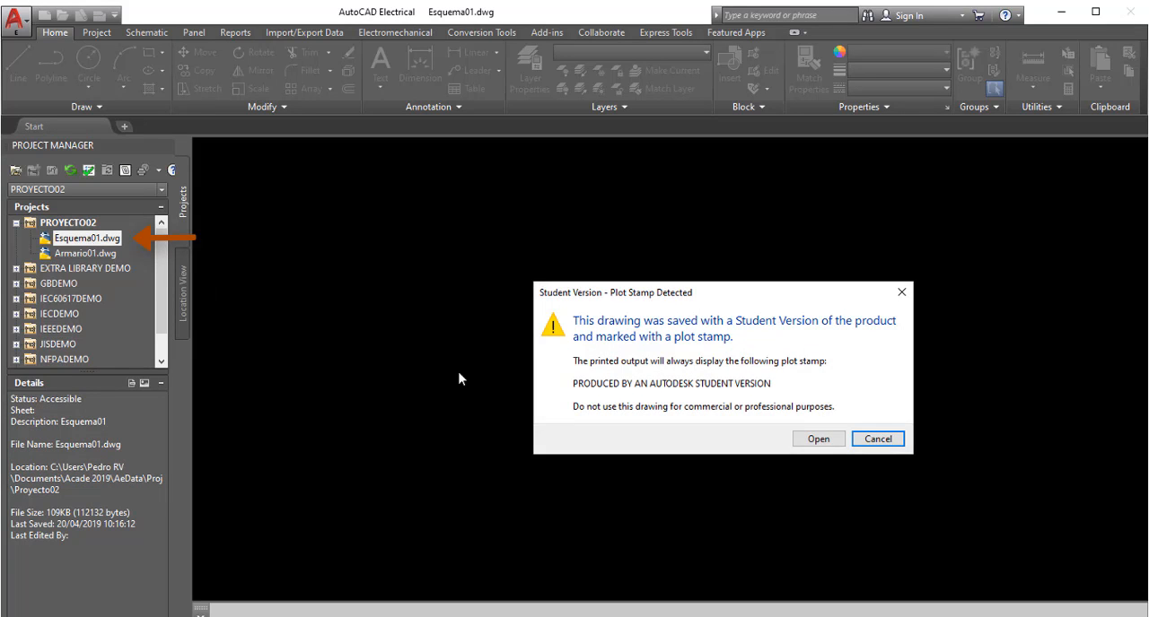
pyautogui.click(822, 439)
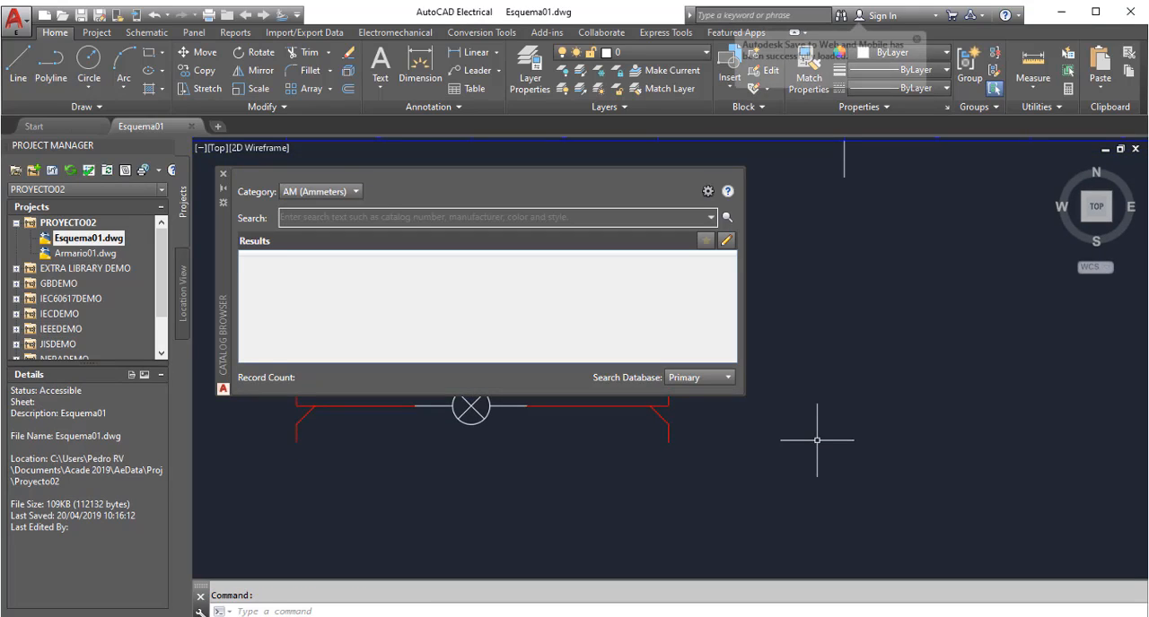
pyautogui.click(224, 175)
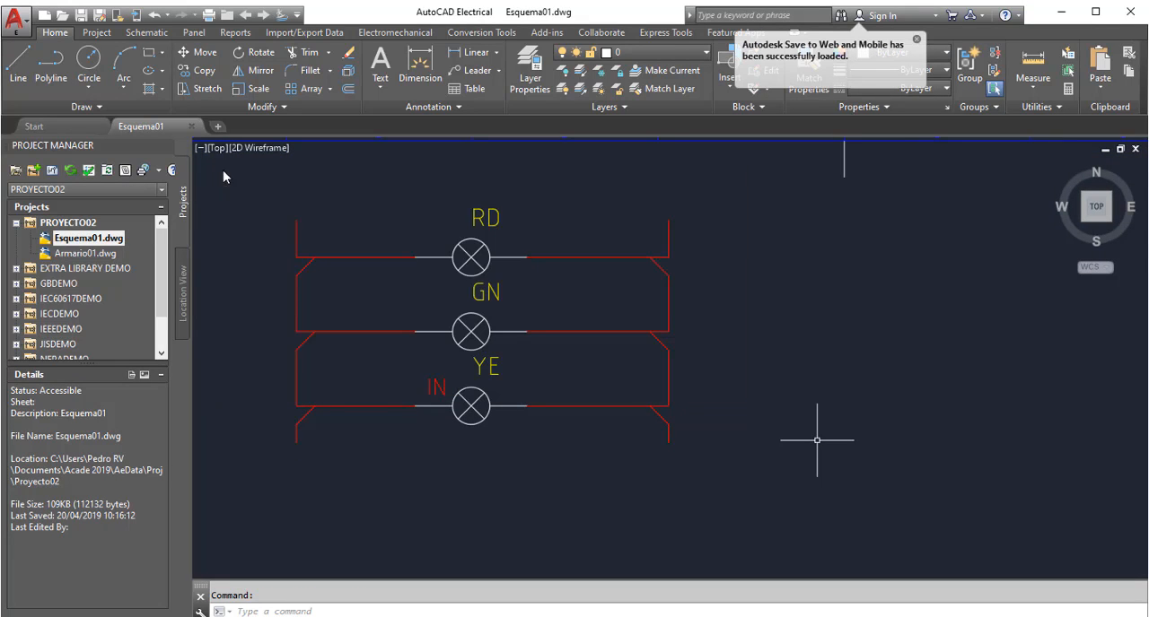
pyautogui.middleClick(634, 185)
pyautogui.middleClick(635, 185)
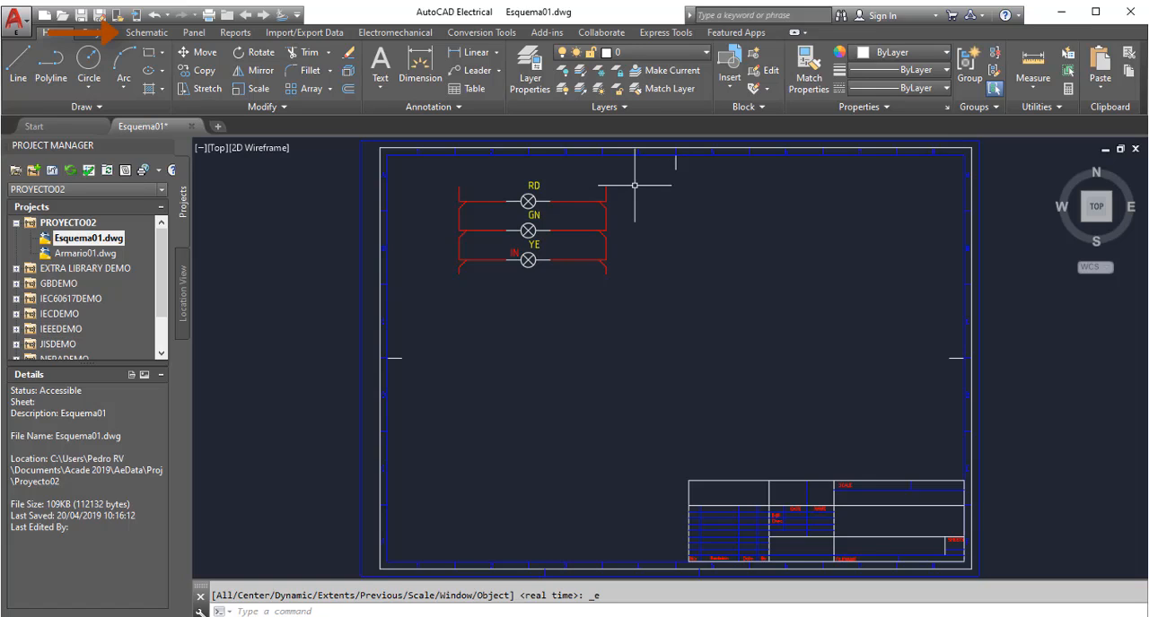
# Start the Insert PLC (Parametric) command and review the list of available PLC manufacturers
pyautogui.click(147, 32)
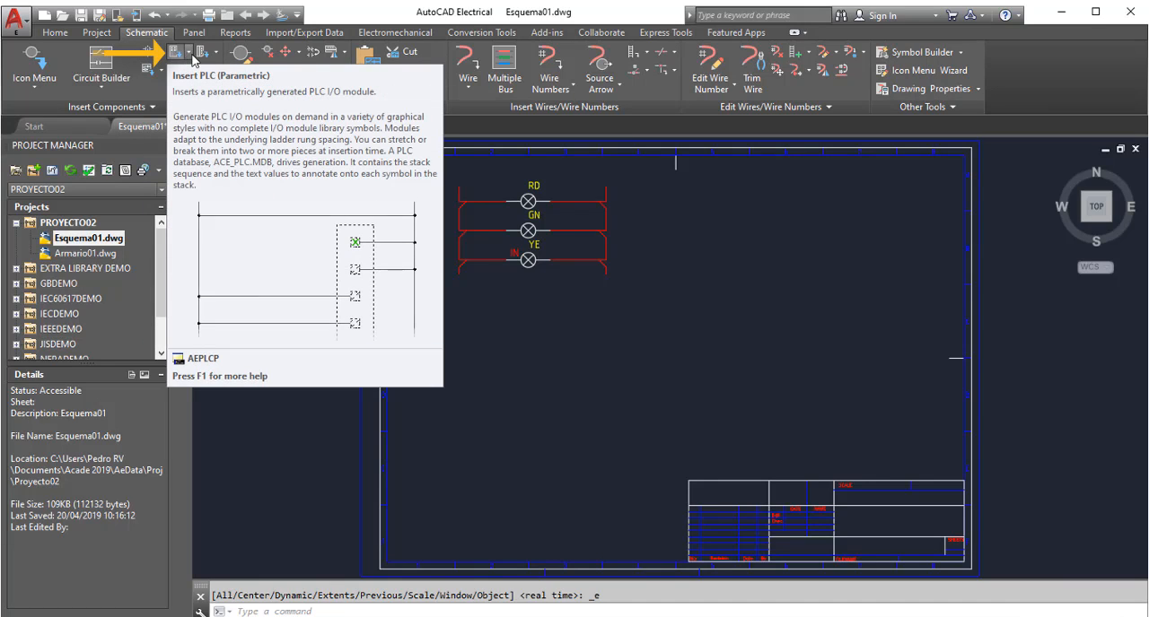
pyautogui.click(191, 56)
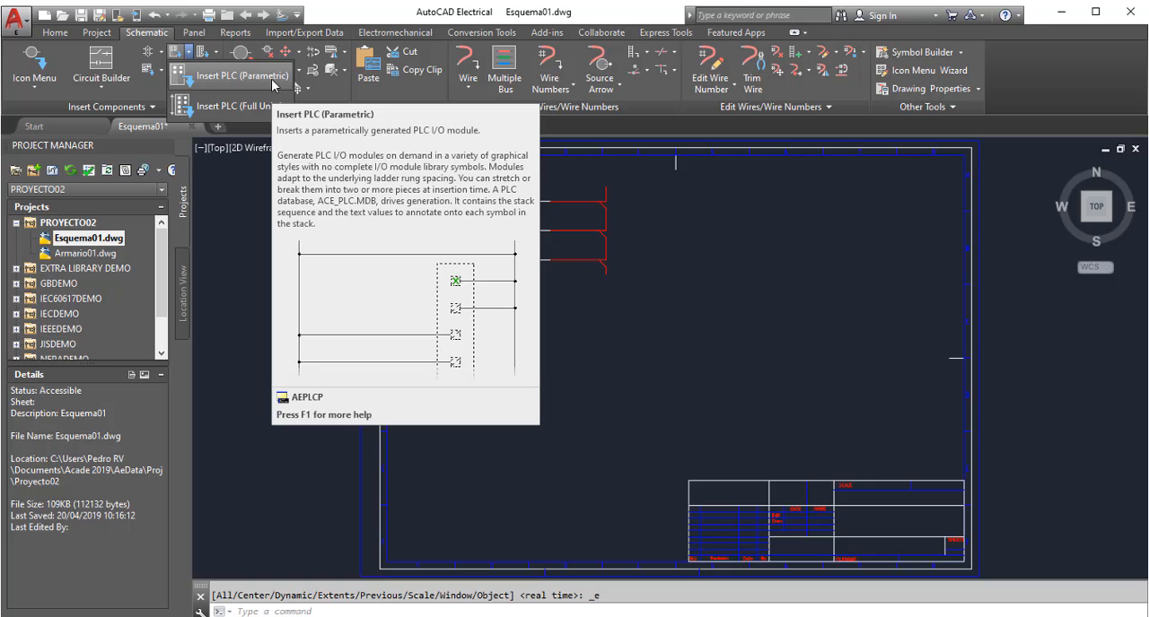
pyautogui.click(272, 81)
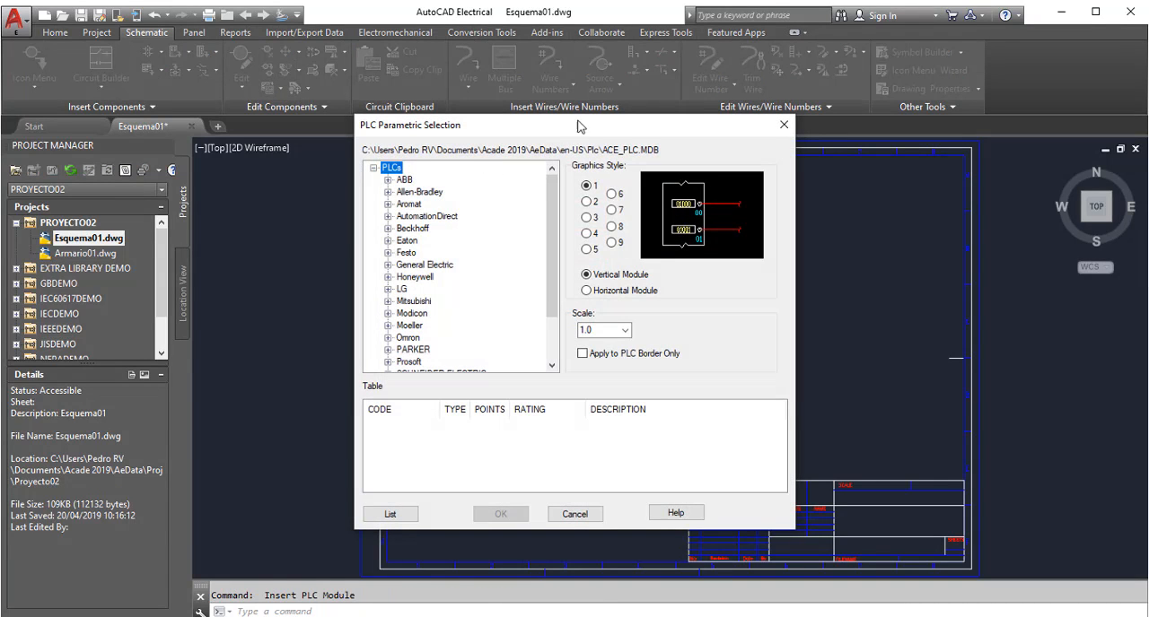
pyautogui.moveTo(579, 125); pyautogui.dragTo(387, 147)
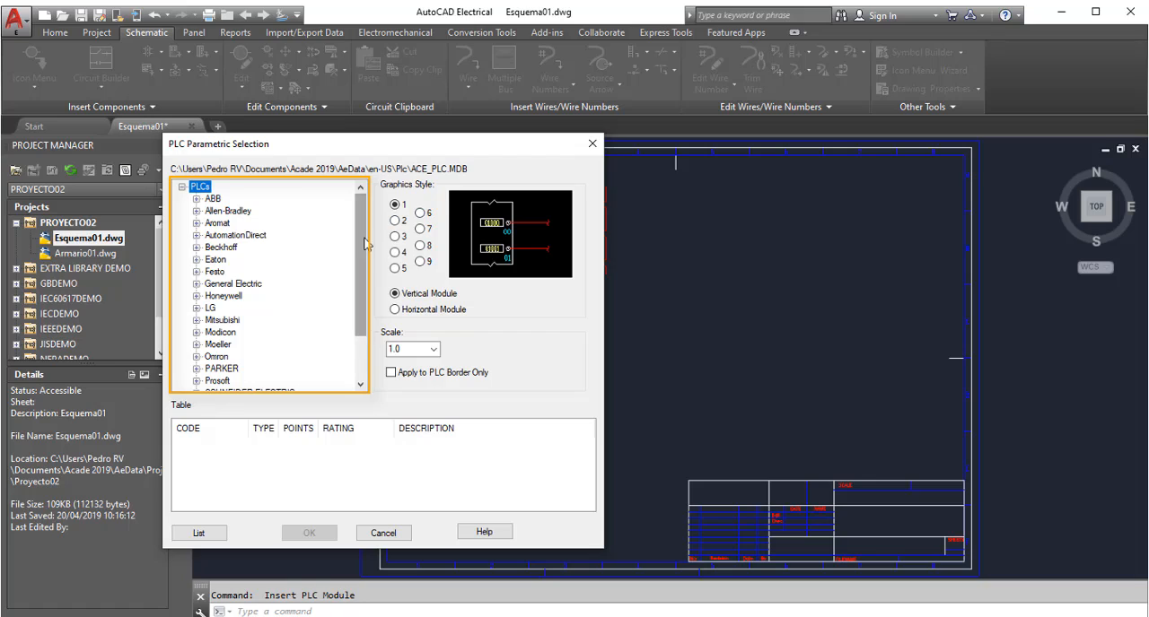
pyautogui.moveTo(364, 240); pyautogui.dragTo(371, 314)
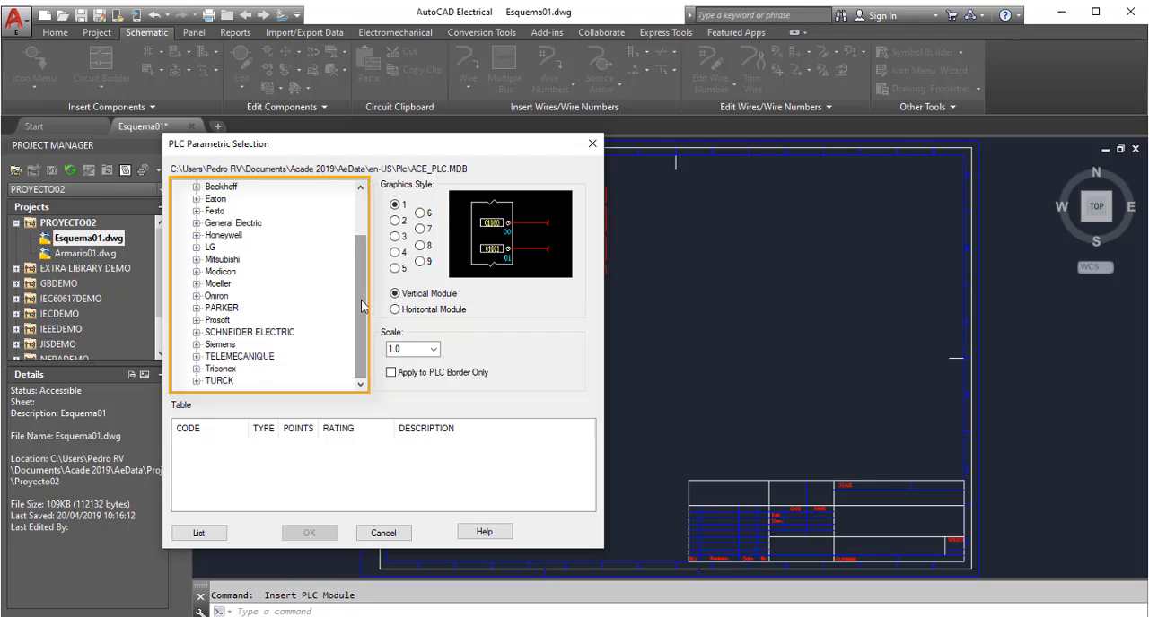
pyautogui.moveTo(361, 300); pyautogui.dragTo(369, 216)
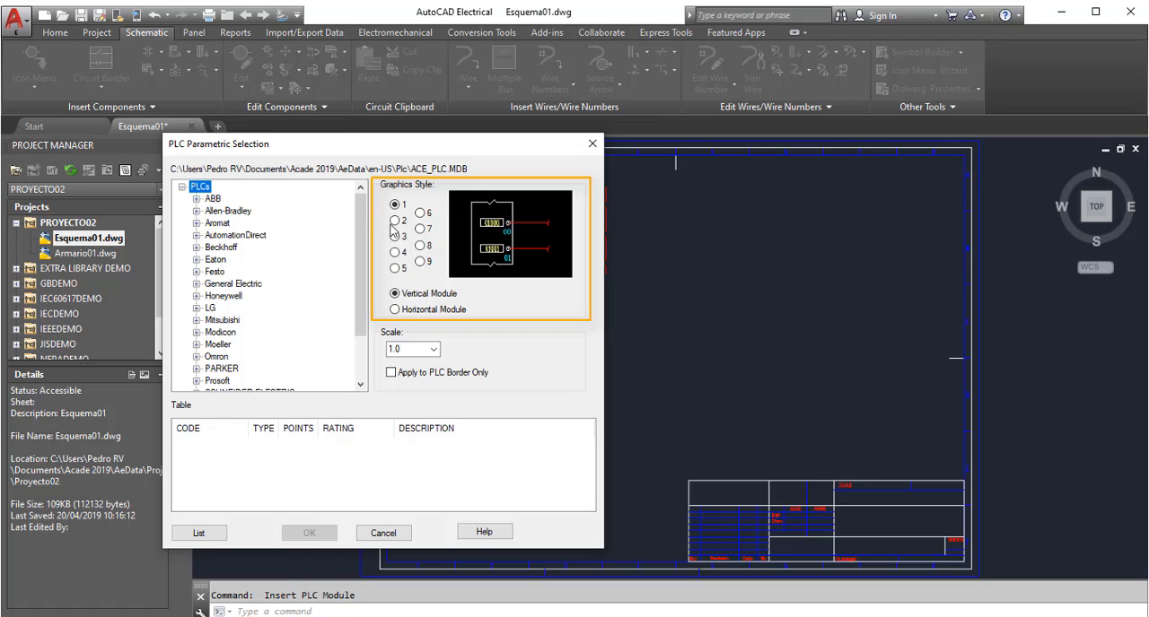
# Configure the PLC module with graphics style 2, horizontal orientation and a scale of 0.75
pyautogui.click(395, 221)
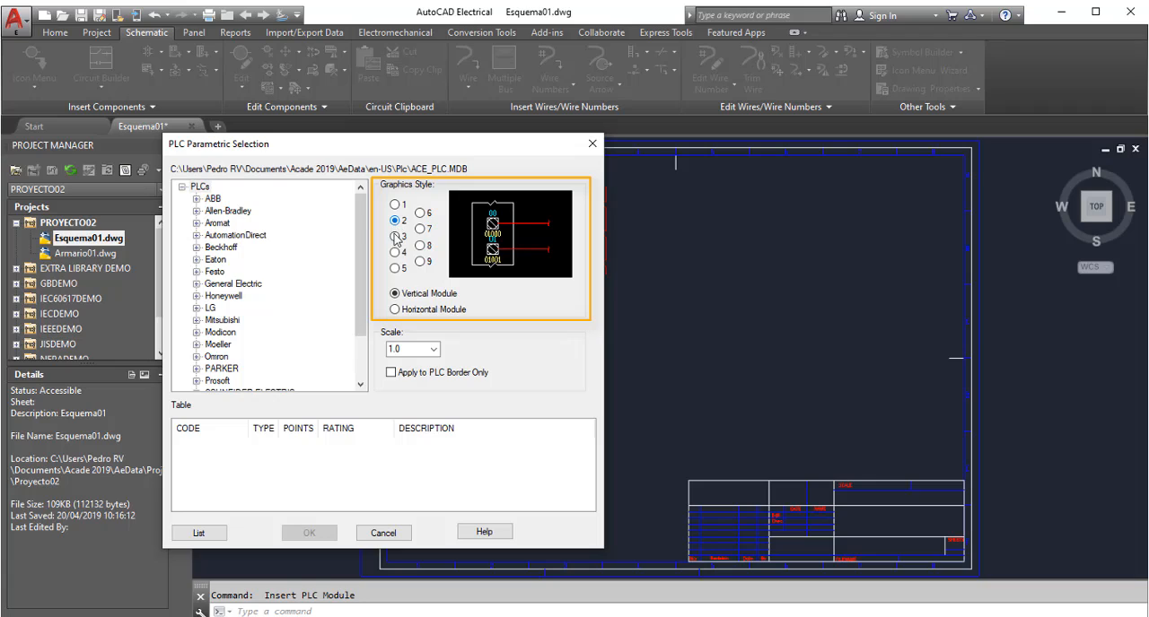
pyautogui.click(395, 239)
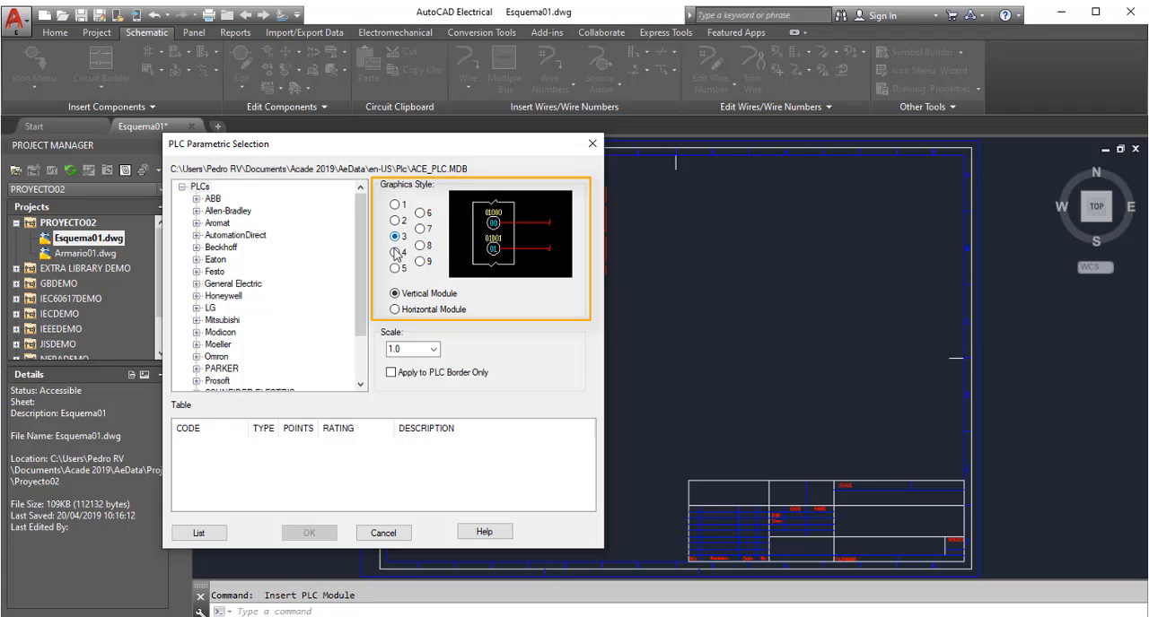
pyautogui.click(395, 310)
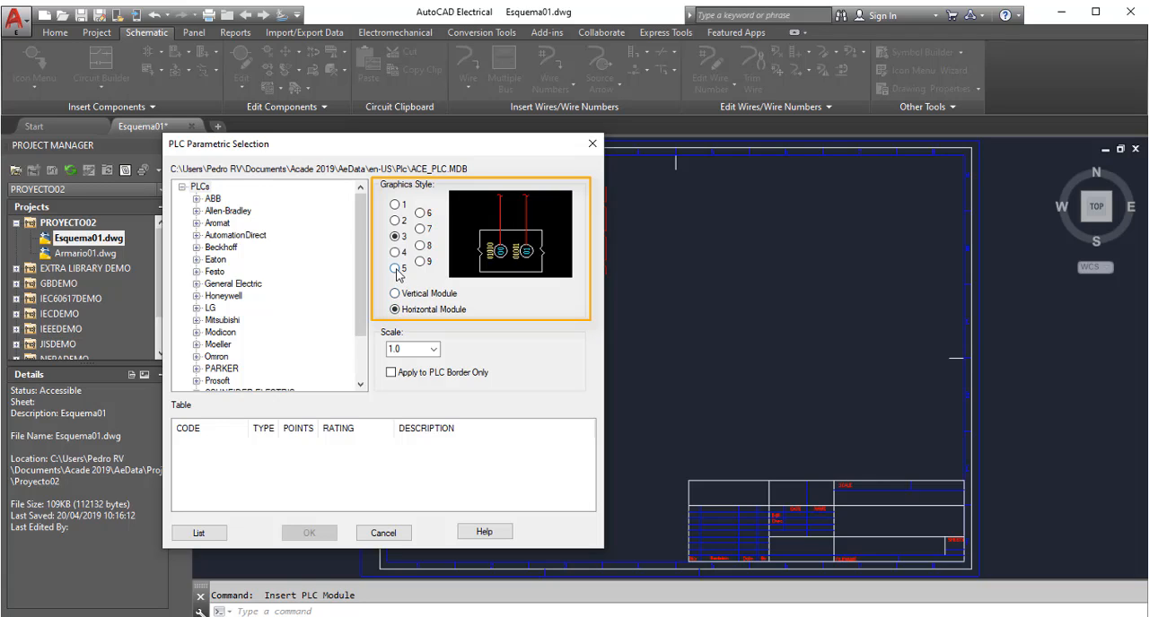
pyautogui.click(395, 221)
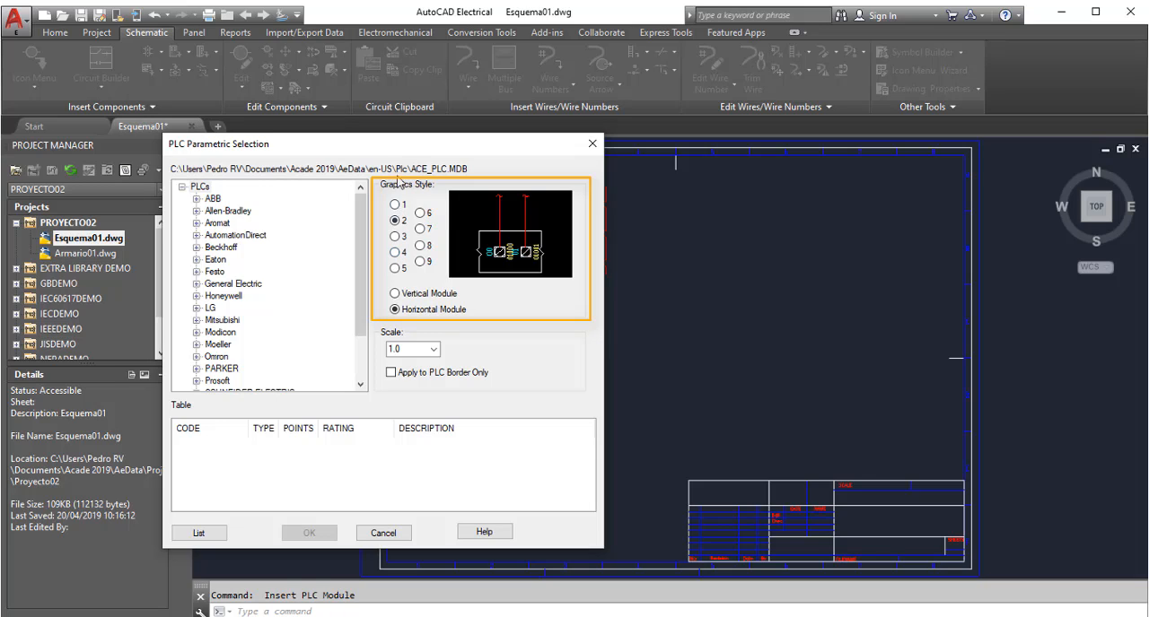
pyautogui.moveTo(400, 146); pyautogui.dragTo(390, 153)
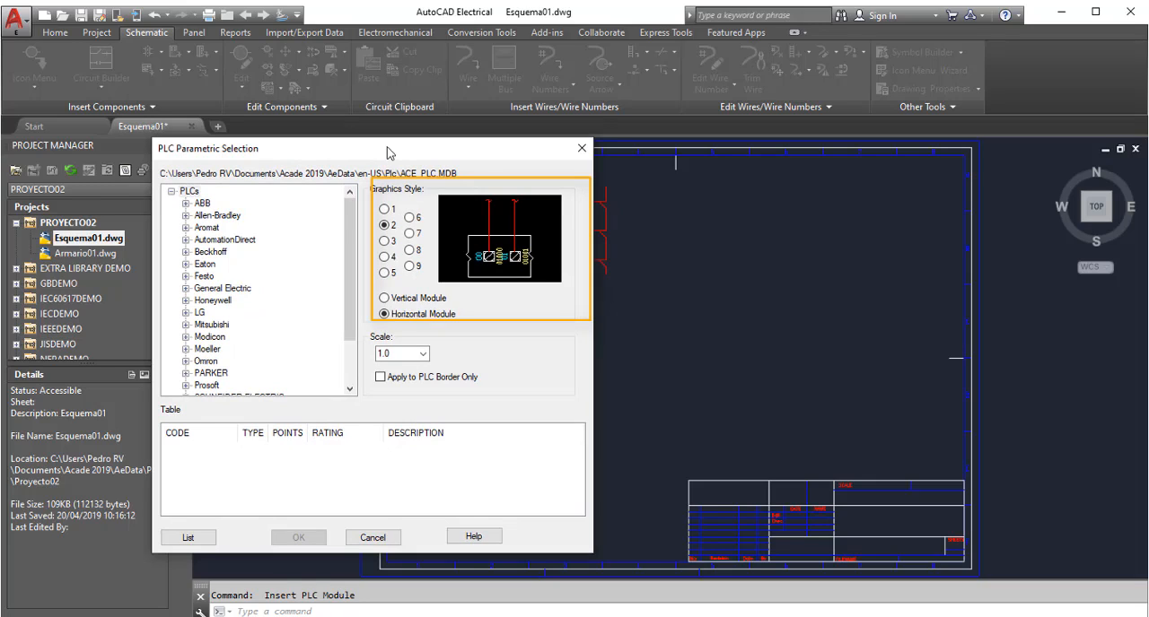
pyautogui.doubleClick(402, 354)
pyautogui.write('0.75')
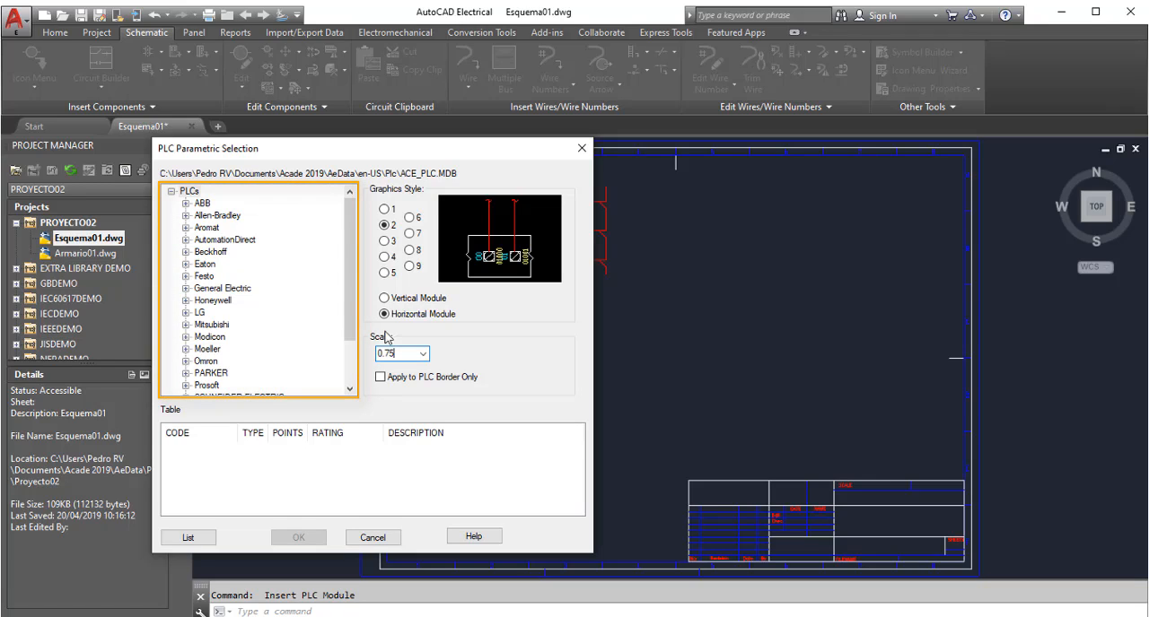
# Choose the 1771-OF 4-channel 12-bit analog output module from the Allen-Bradley 1771 series
pyautogui.click(185, 204)
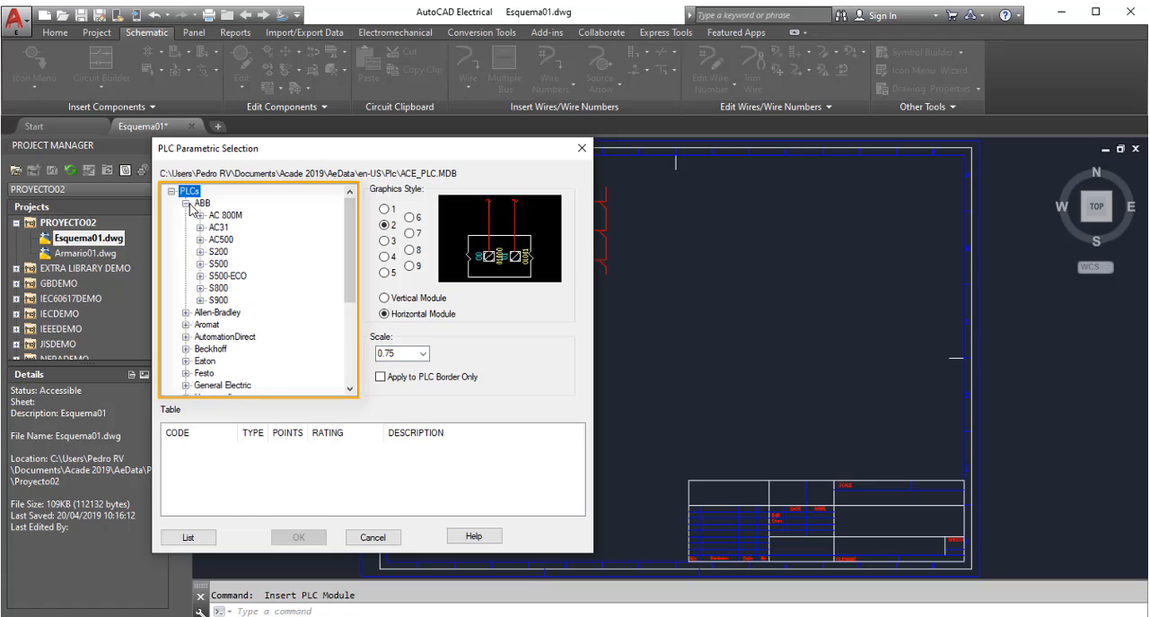
pyautogui.click(185, 314)
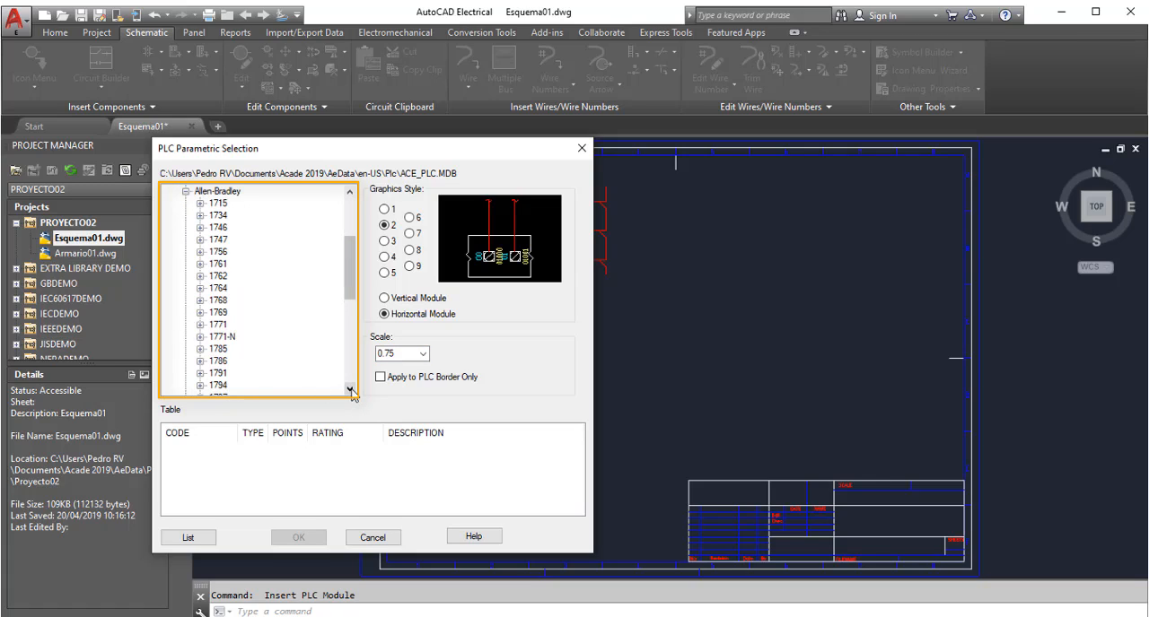
pyautogui.moveTo(350, 390); pyautogui.dragTo(351, 389)
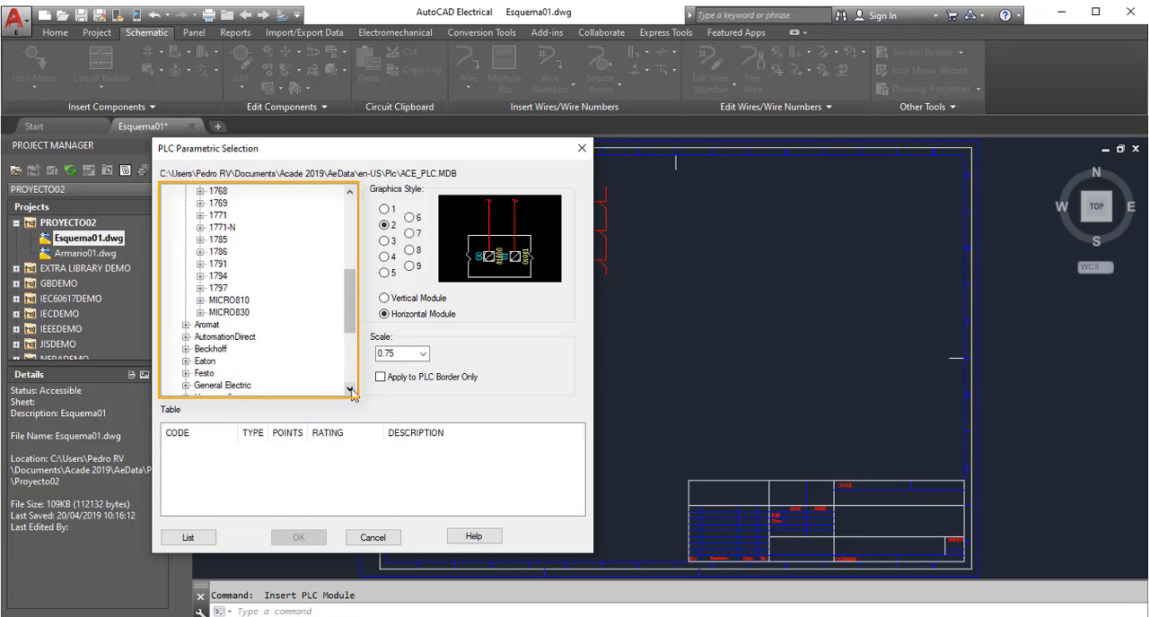
pyautogui.moveTo(350, 321); pyautogui.dragTo(364, 230)
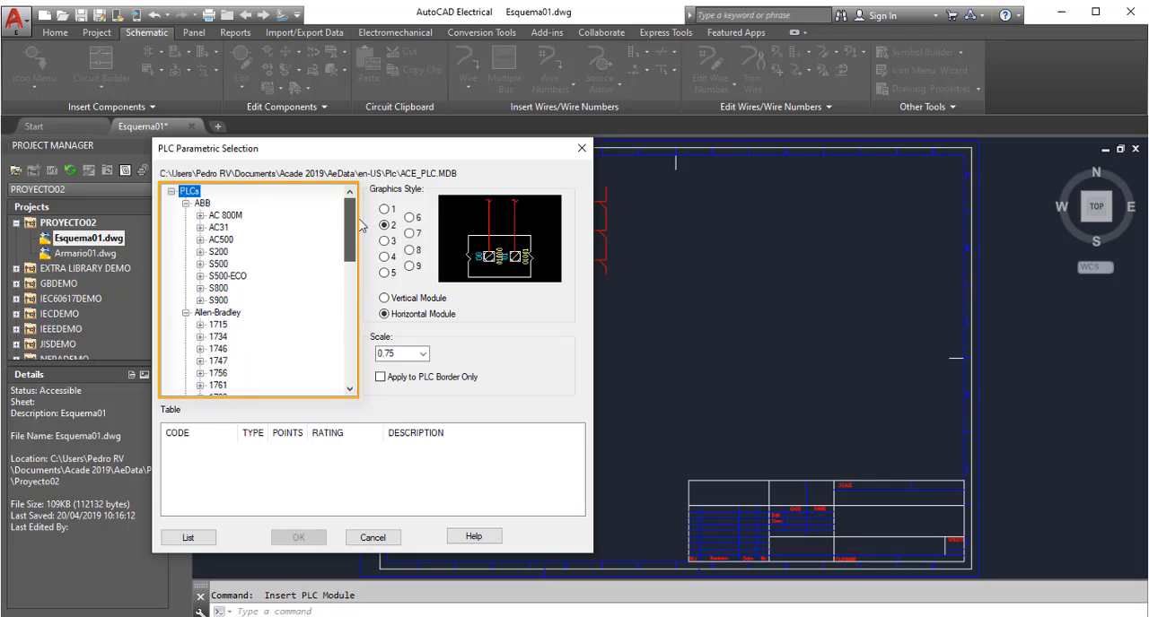
pyautogui.click(186, 204)
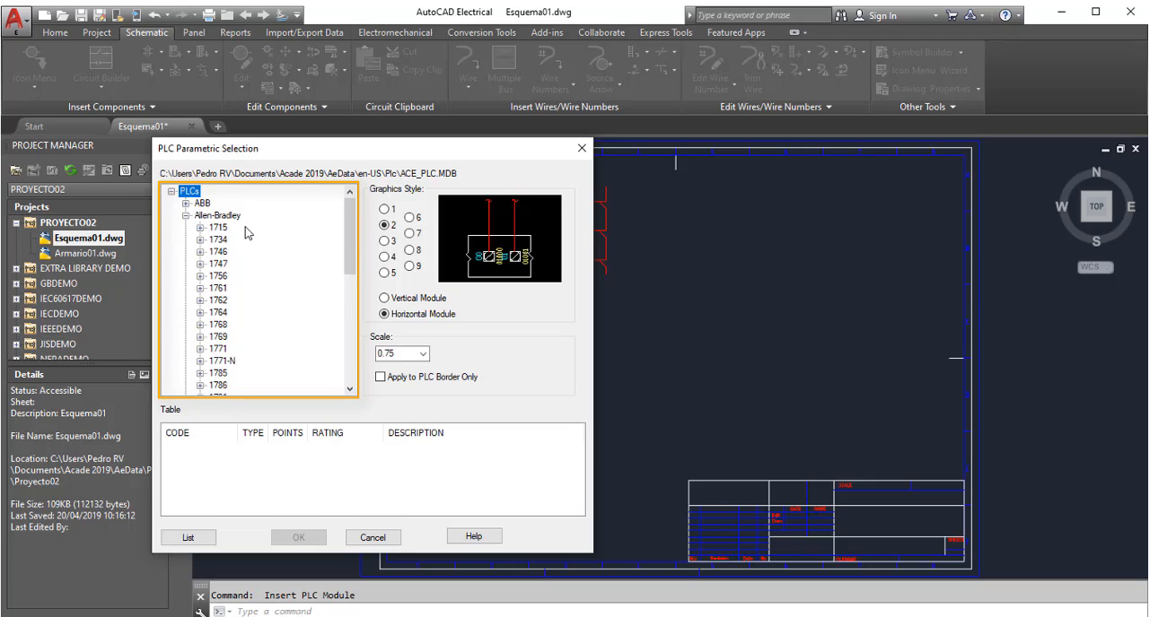
pyautogui.click(218, 350)
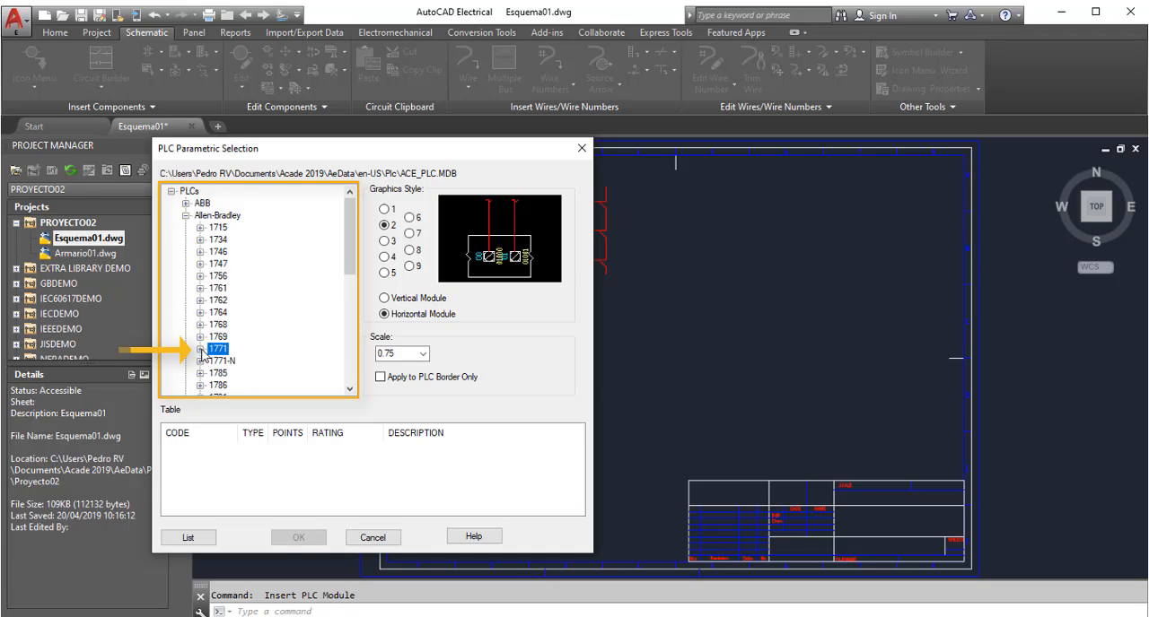
pyautogui.click(200, 349)
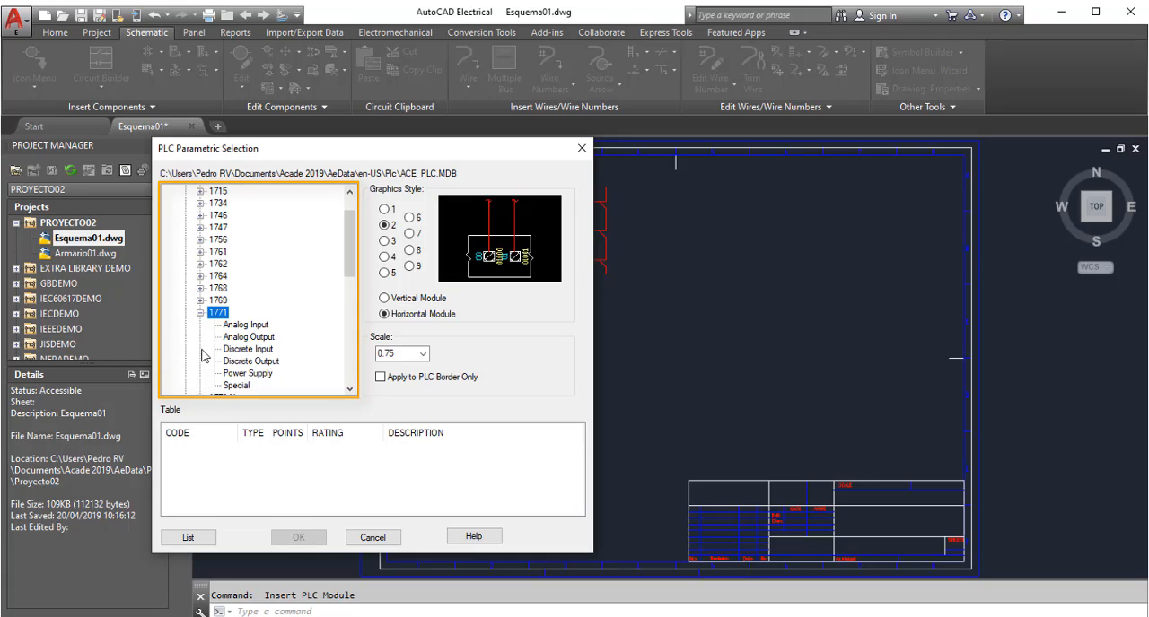
pyautogui.click(251, 337)
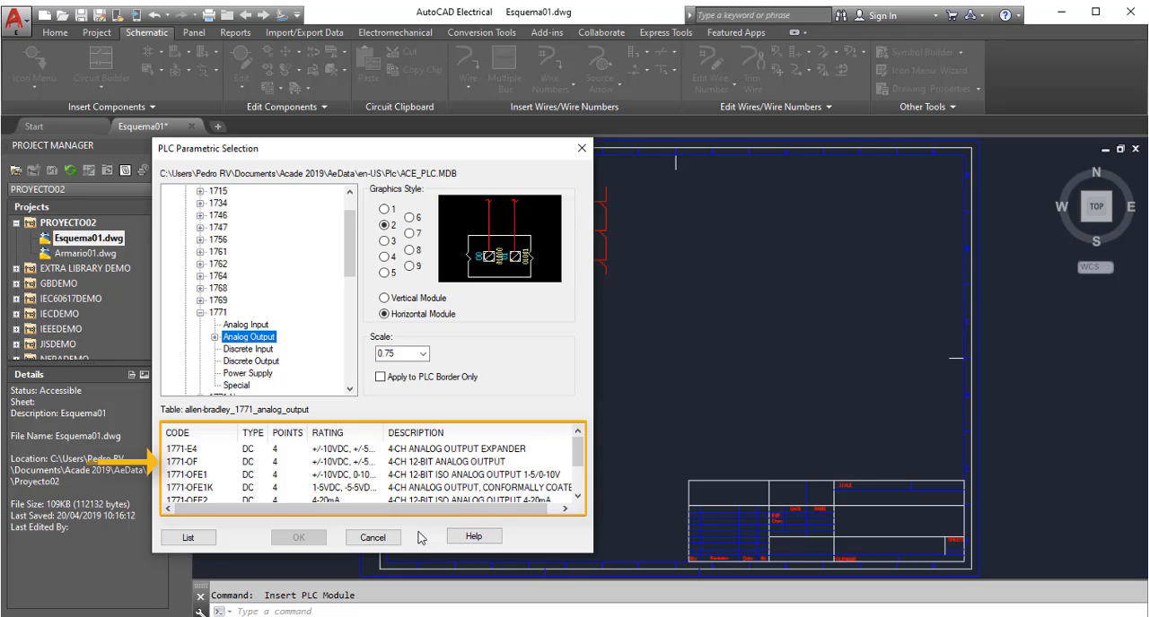
pyautogui.click(225, 463)
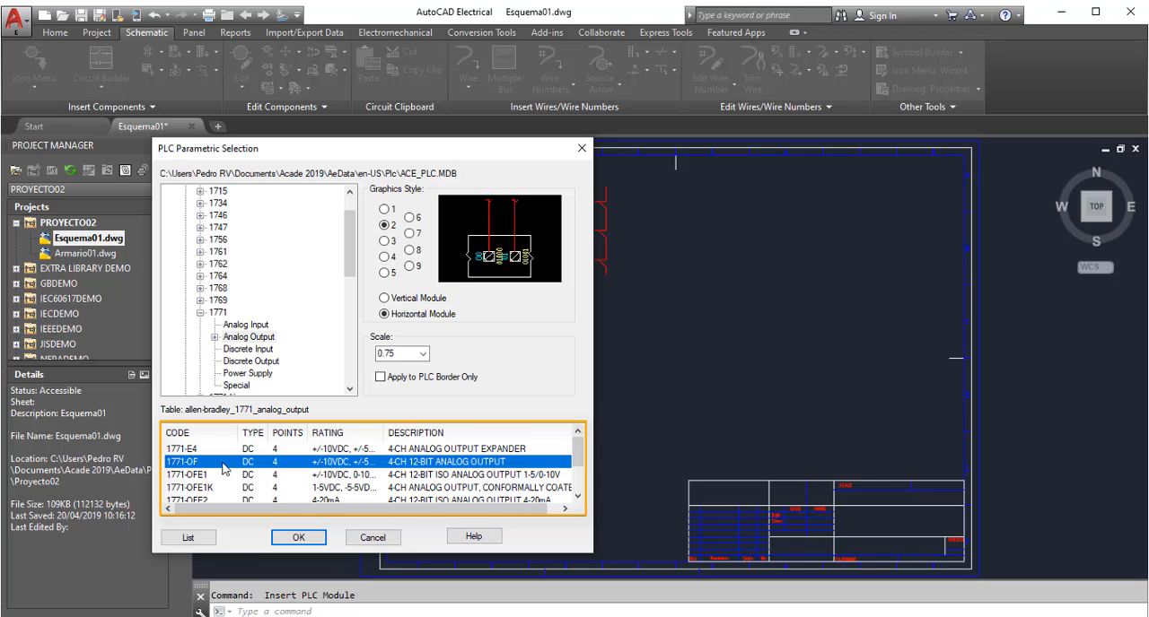
# Place the 1771-OF module in the sheet's upper right area, beside the pilot lights, with a spacing of 15
pyautogui.click(308, 538)
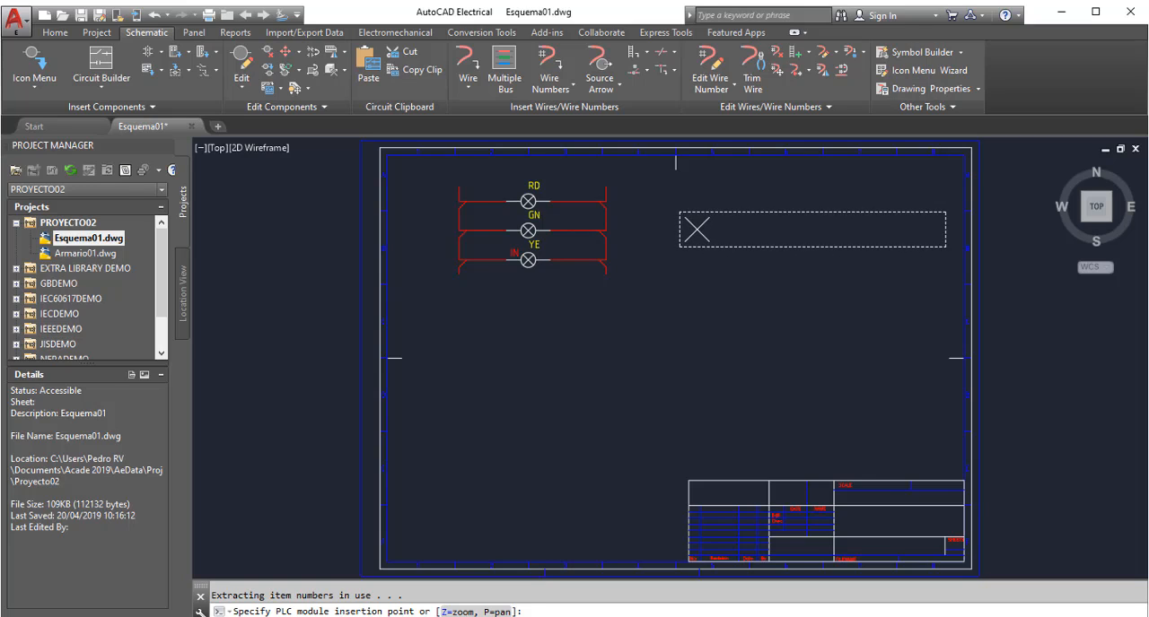
pyautogui.click(694, 241)
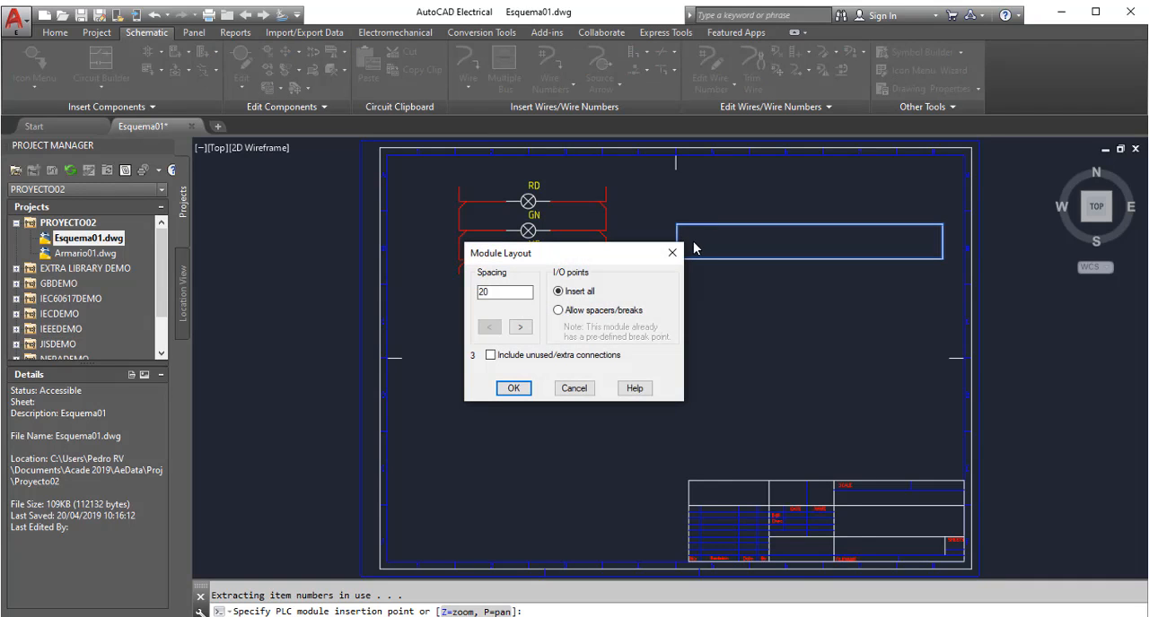
pyautogui.moveTo(589, 260); pyautogui.dragTo(559, 310)
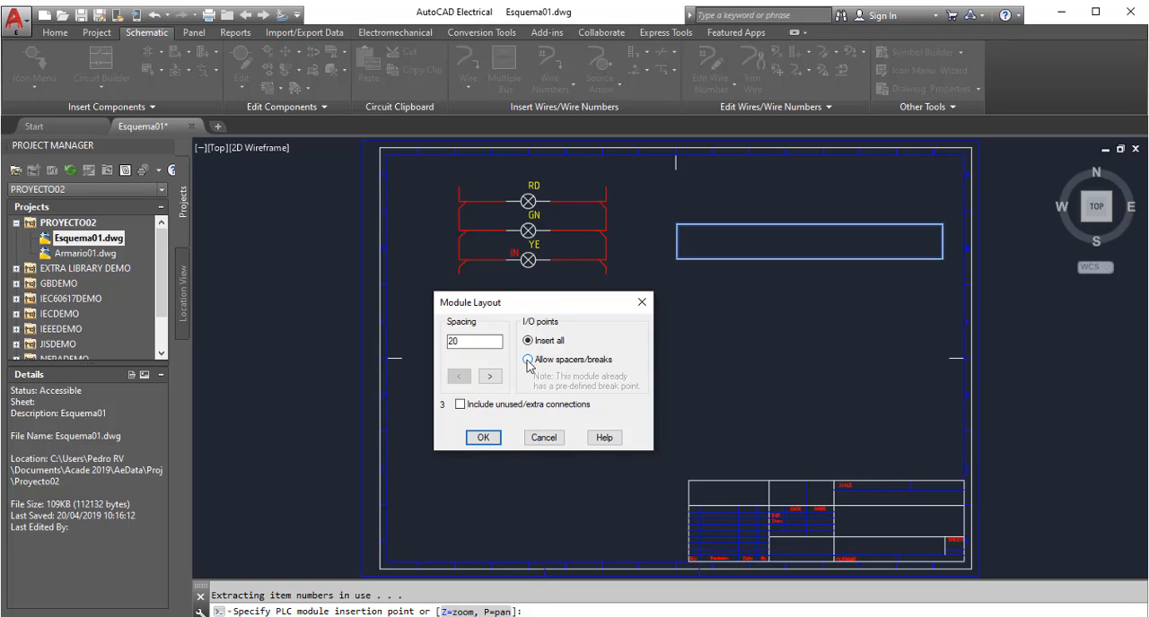
pyautogui.doubleClick(454, 342)
pyautogui.write('15')
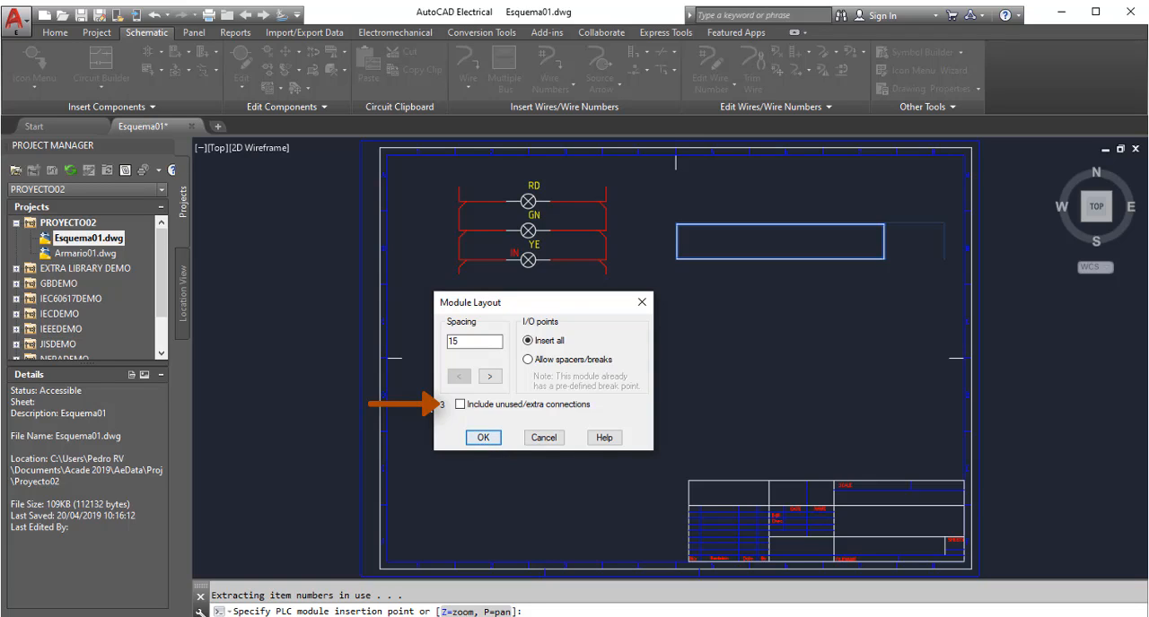
pyautogui.click(483, 438)
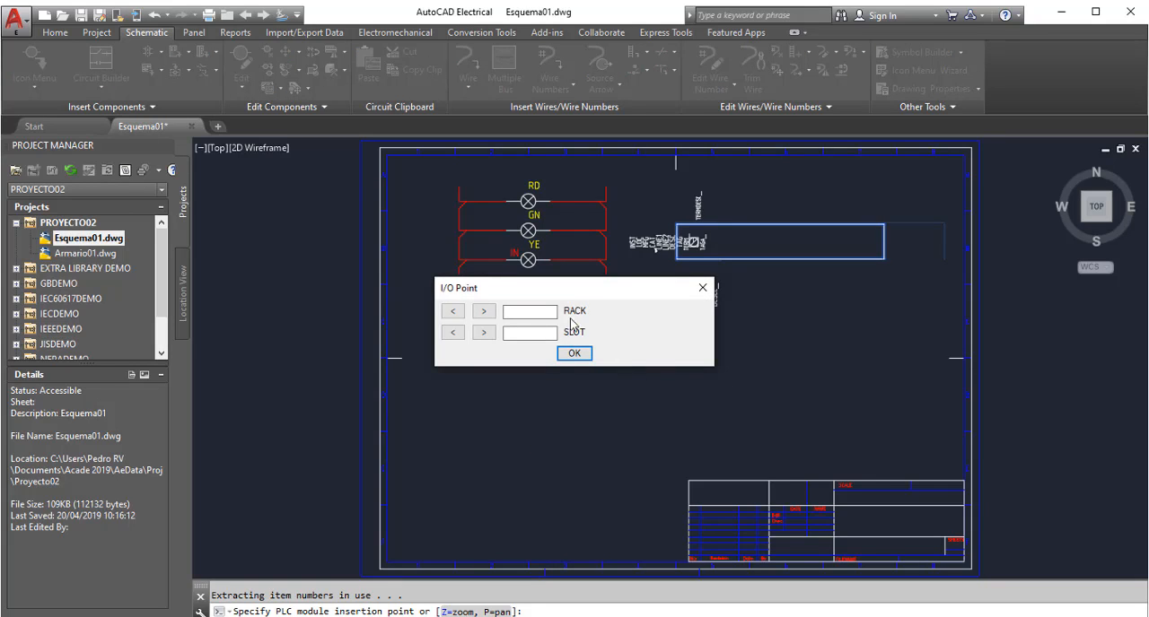
# Assign rack 001 and slot 001 to the PLC module's I/O points
pyautogui.moveTo(571, 297); pyautogui.dragTo(456, 303)
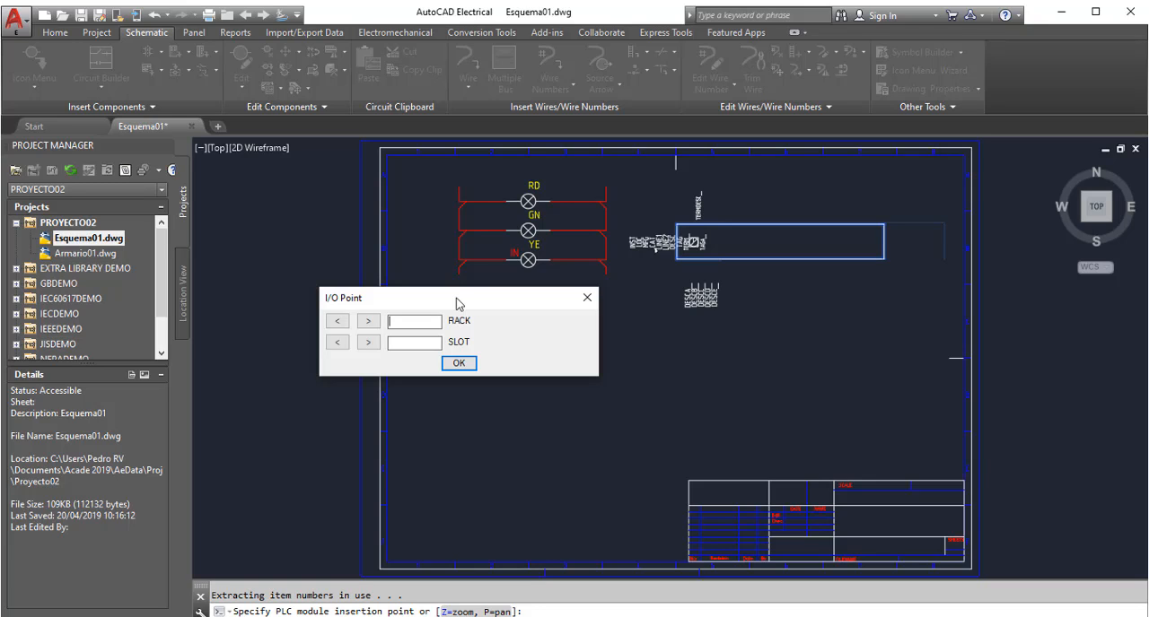
pyautogui.write('001001')
pyautogui.click(467, 364)
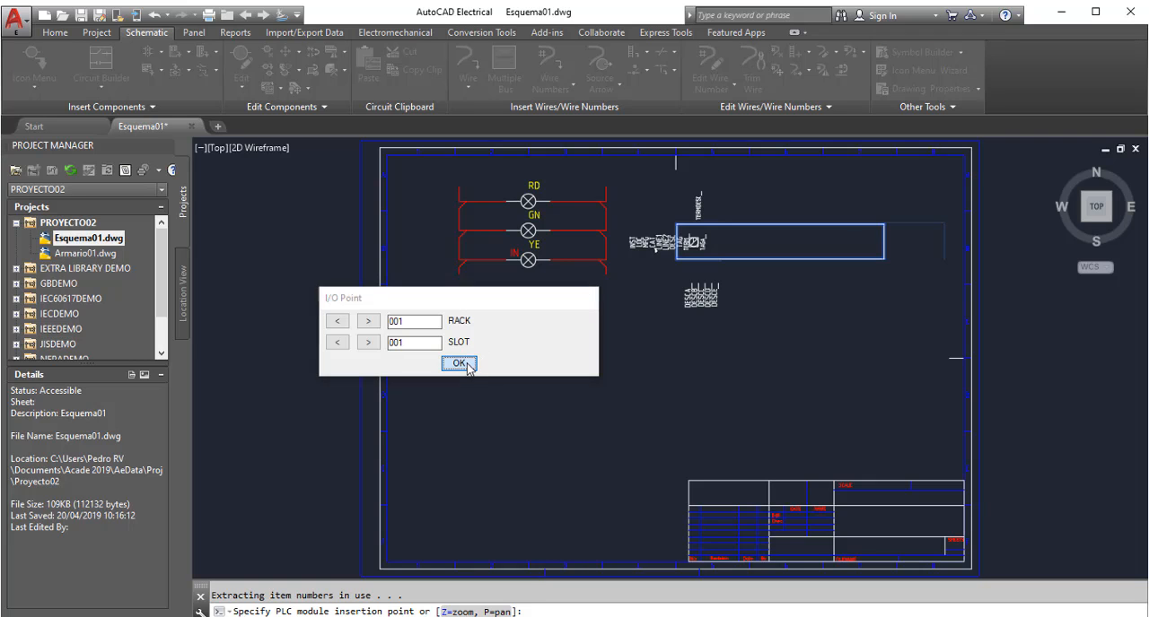
# Set the module's beginning address to O:001001/00 from the quick picks and complete the insertion
pyautogui.moveTo(609, 236); pyautogui.dragTo(541, 293)
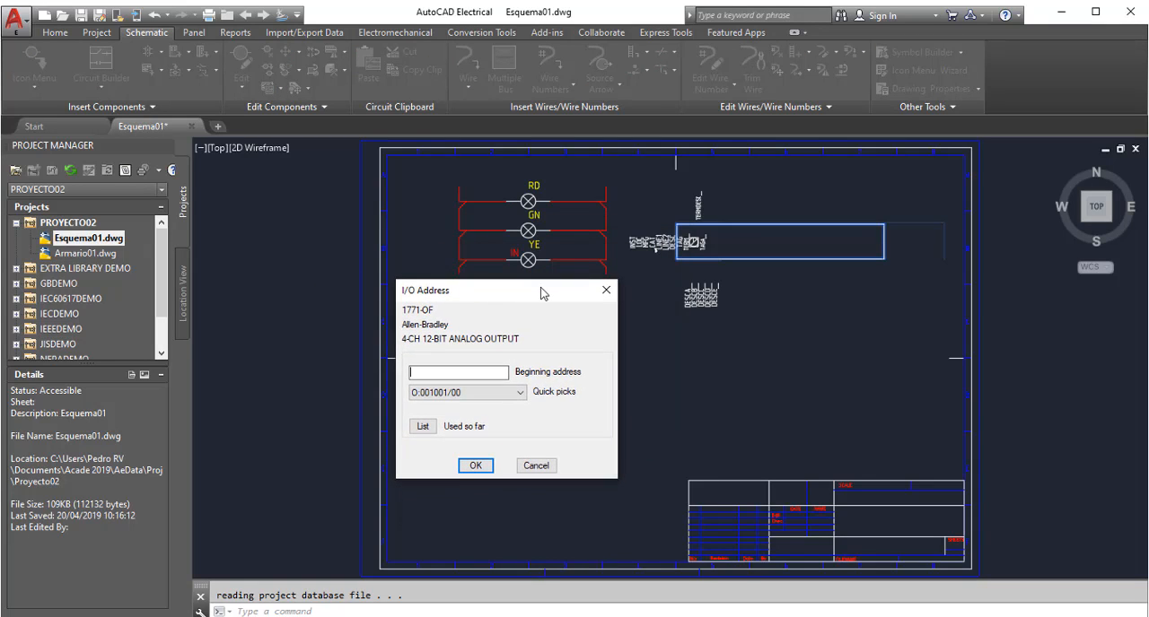
pyautogui.click(520, 400)
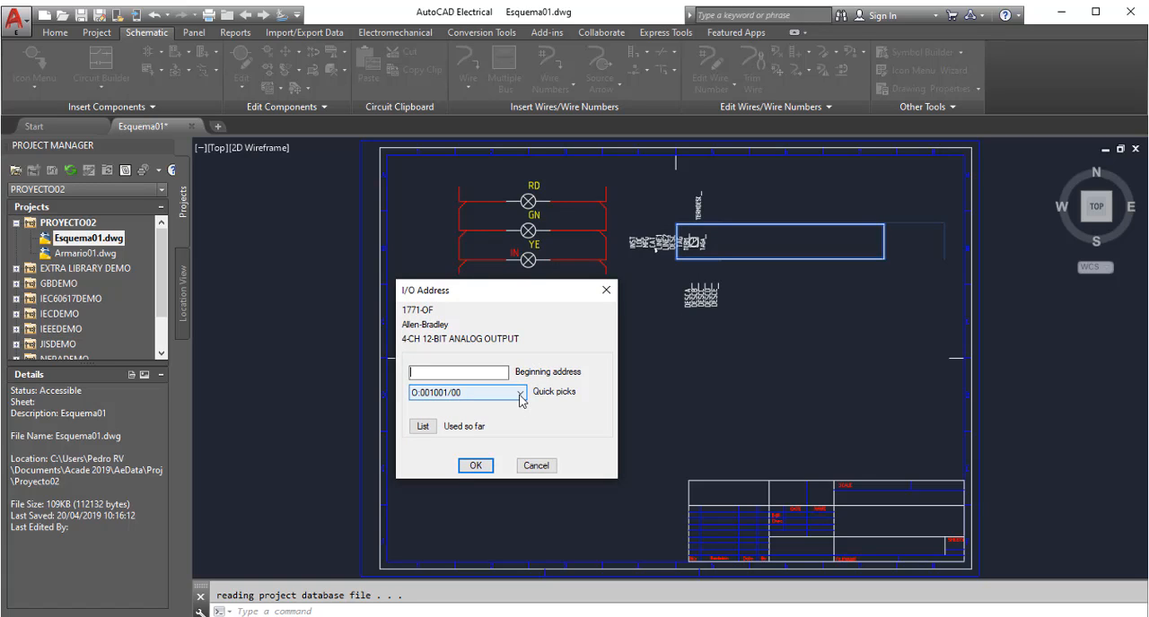
pyautogui.click(520, 395)
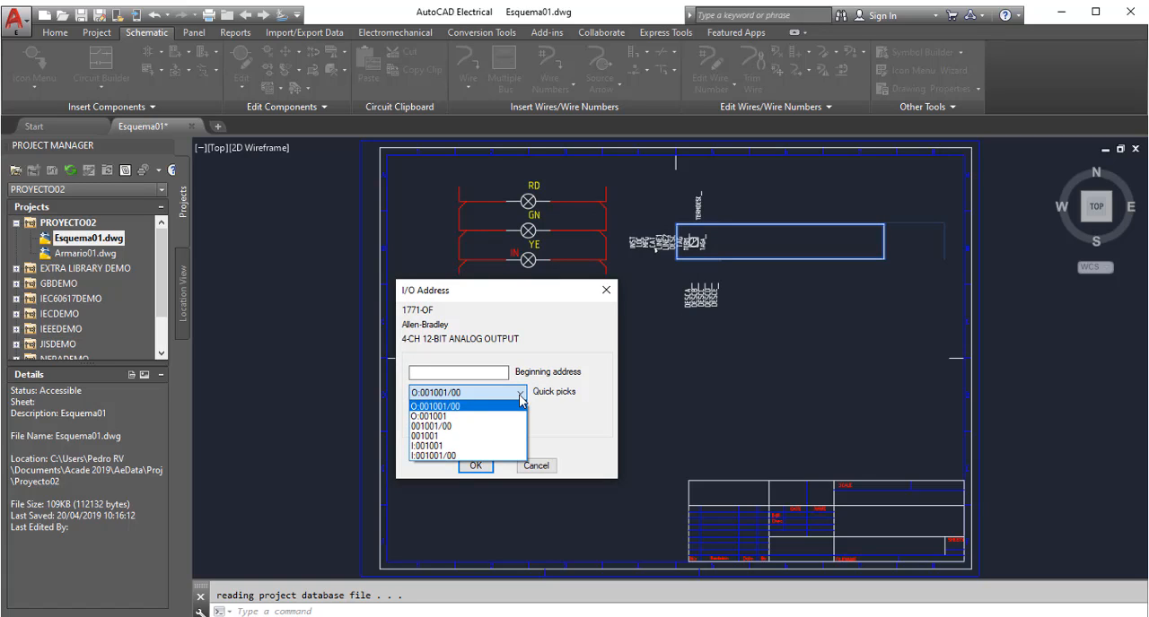
pyautogui.click(472, 409)
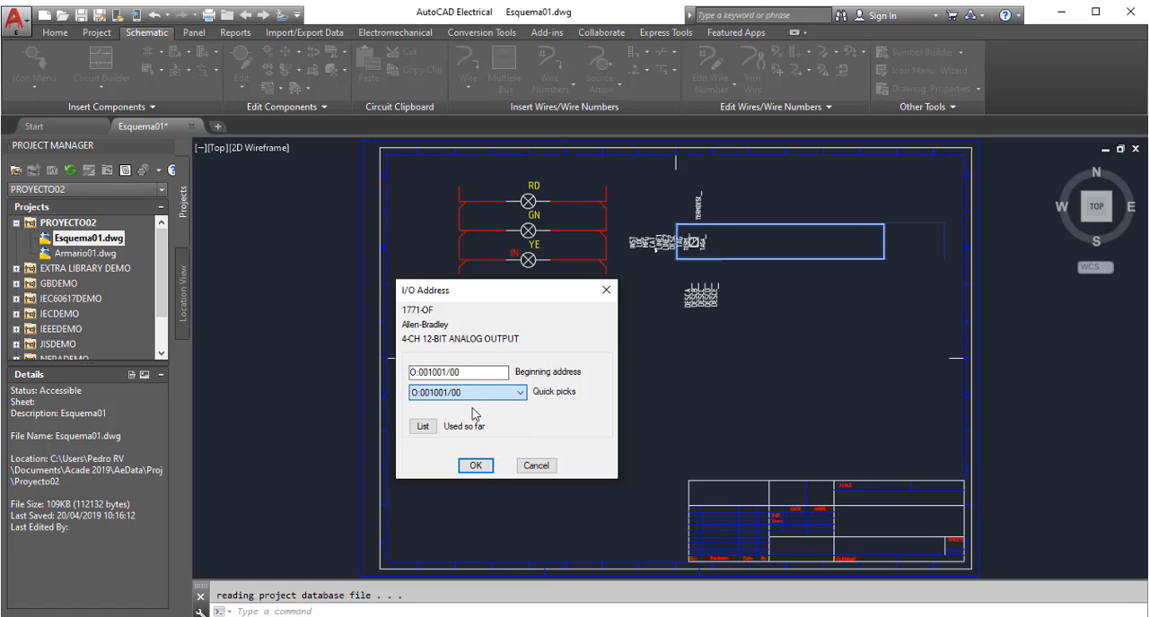
pyautogui.click(474, 465)
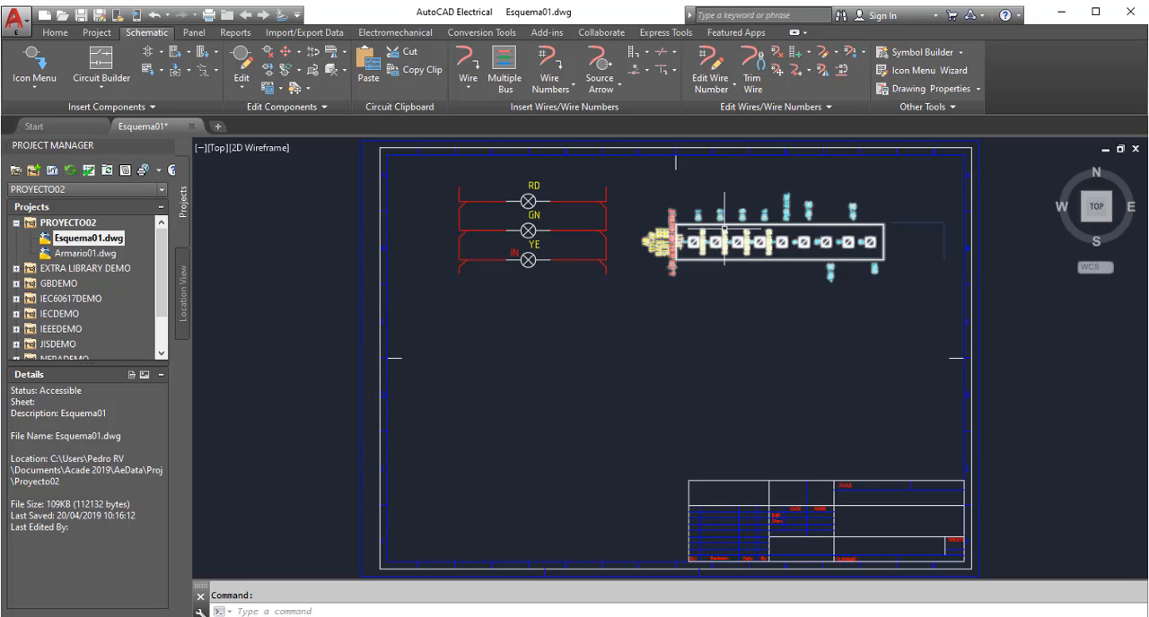
# Edit the inserted PLC module, giving I/O point O:001001/00 the first description line ENCENDIDO
pyautogui.scroll(2, 732, 204)
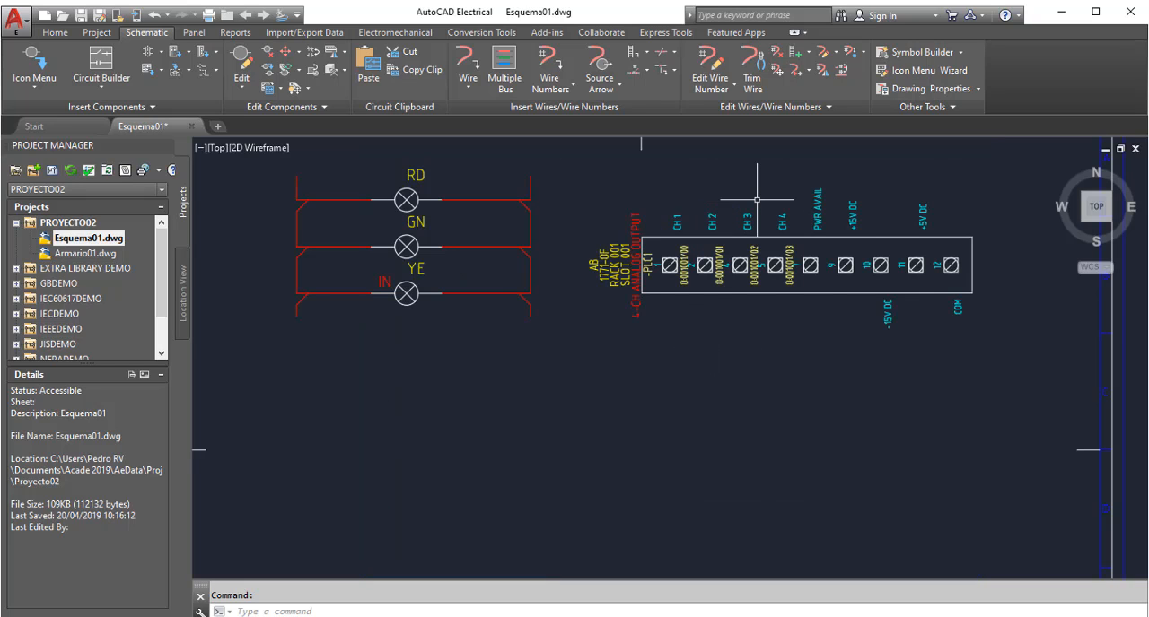
pyautogui.scroll(2, 757, 200)
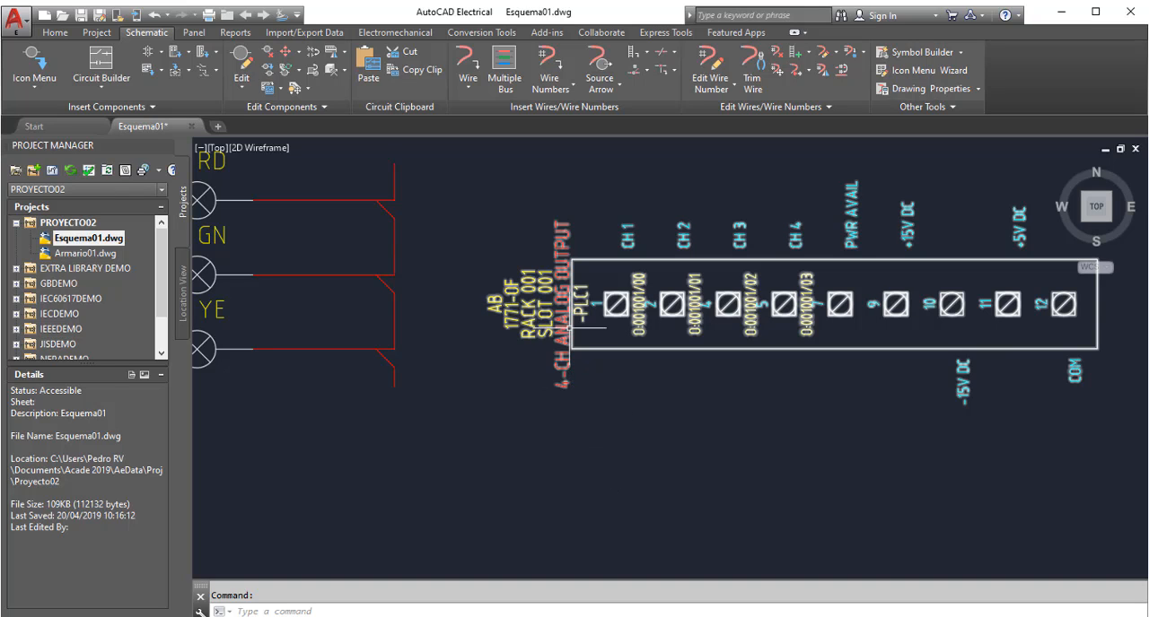
pyautogui.rightClick(561, 299)
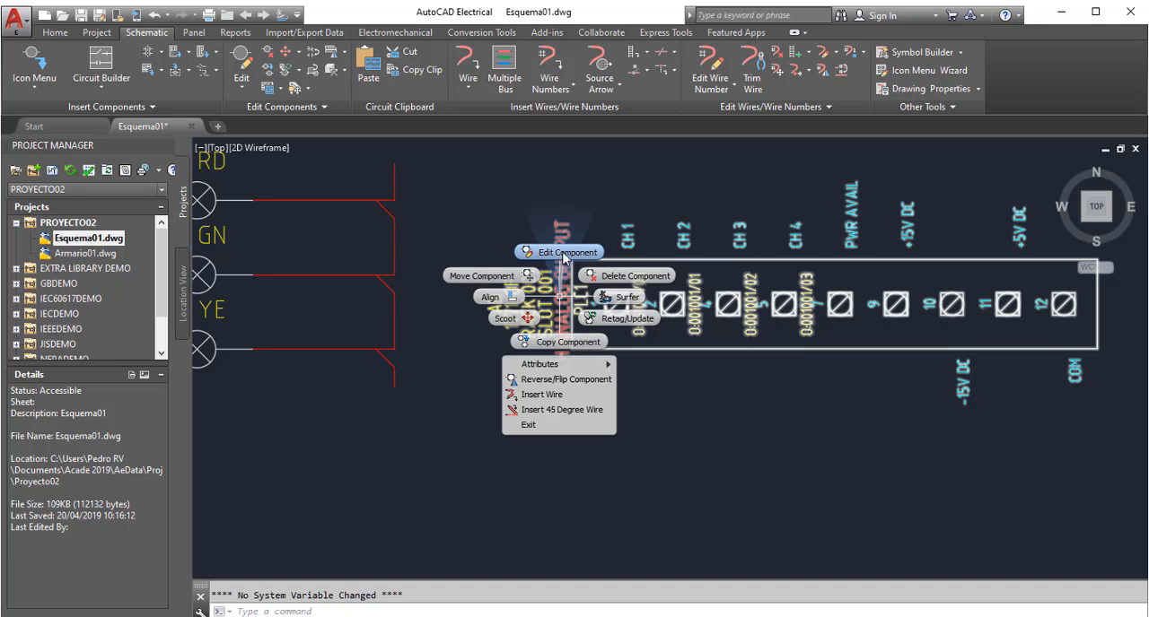
pyautogui.click(564, 256)
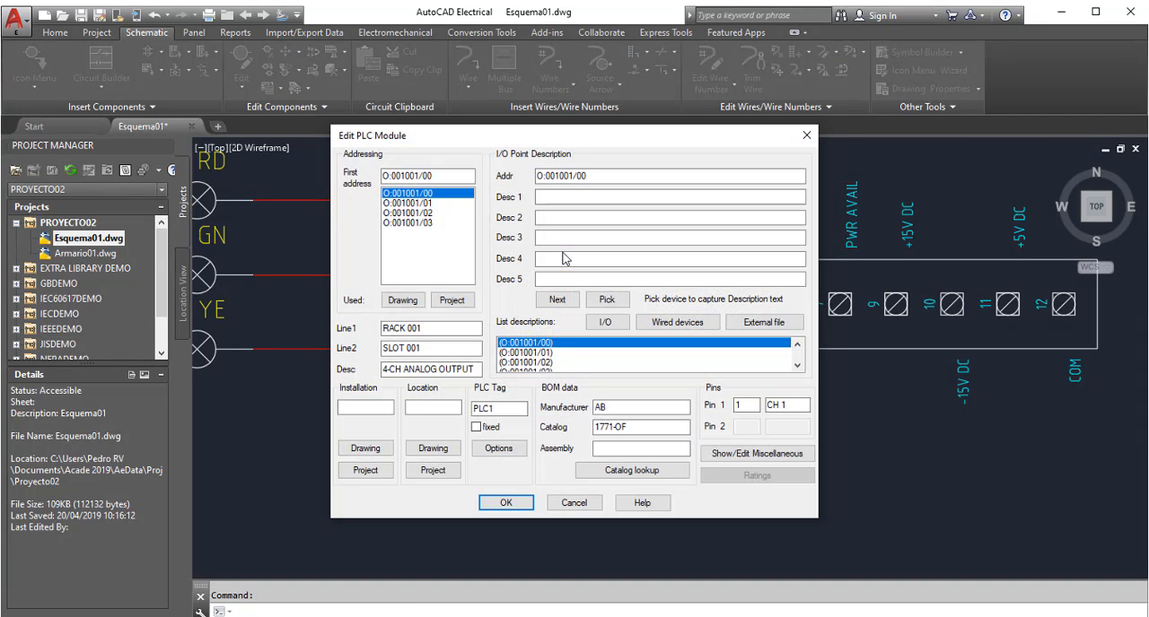
pyautogui.click(568, 197)
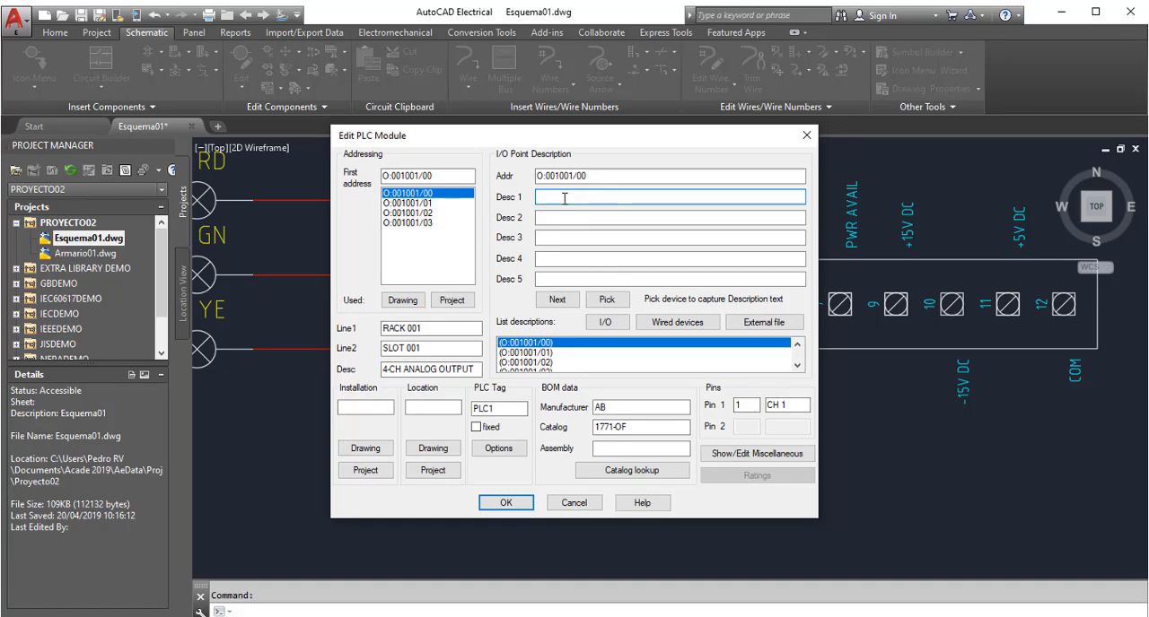
pyautogui.click(445, 196)
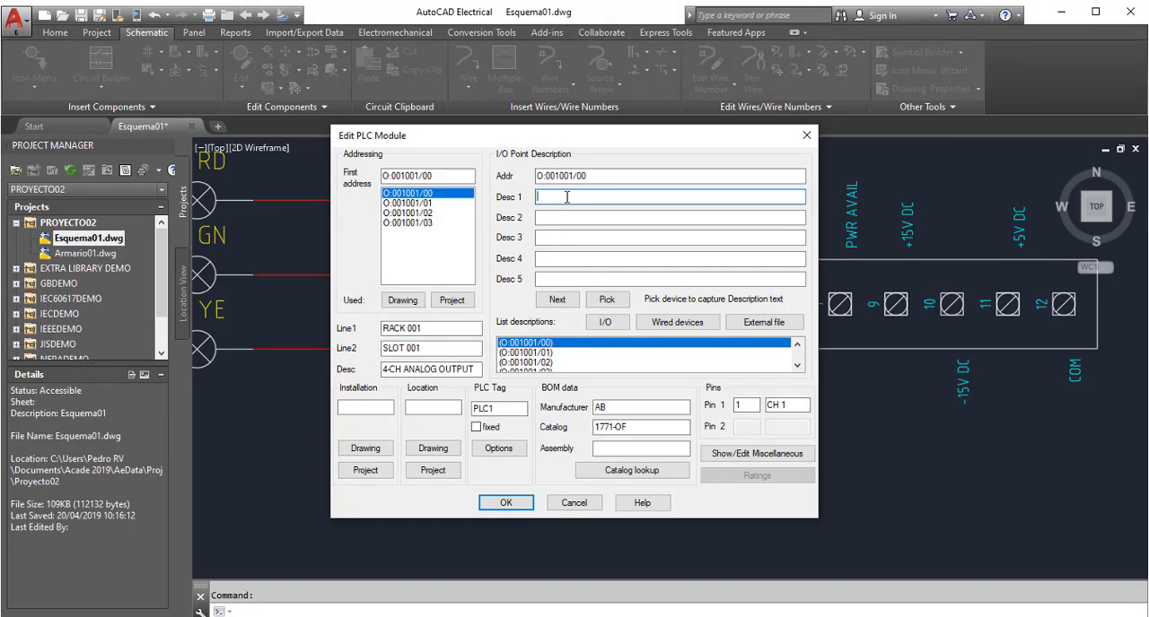
pyautogui.write('ENCENDIDO')
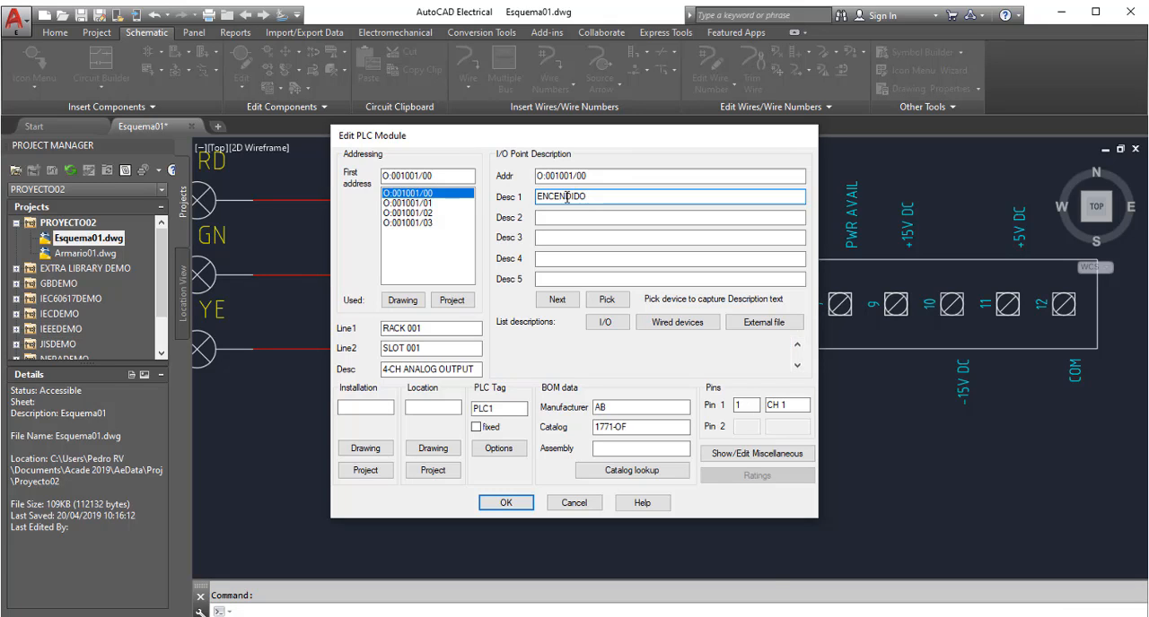
pyautogui.press('Return')
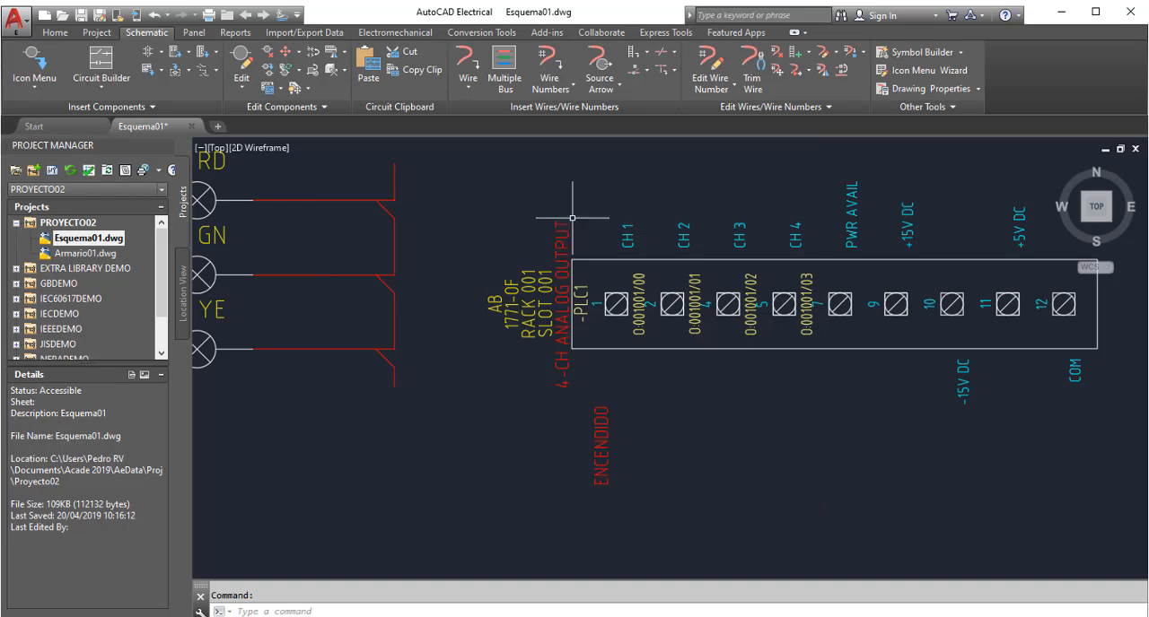